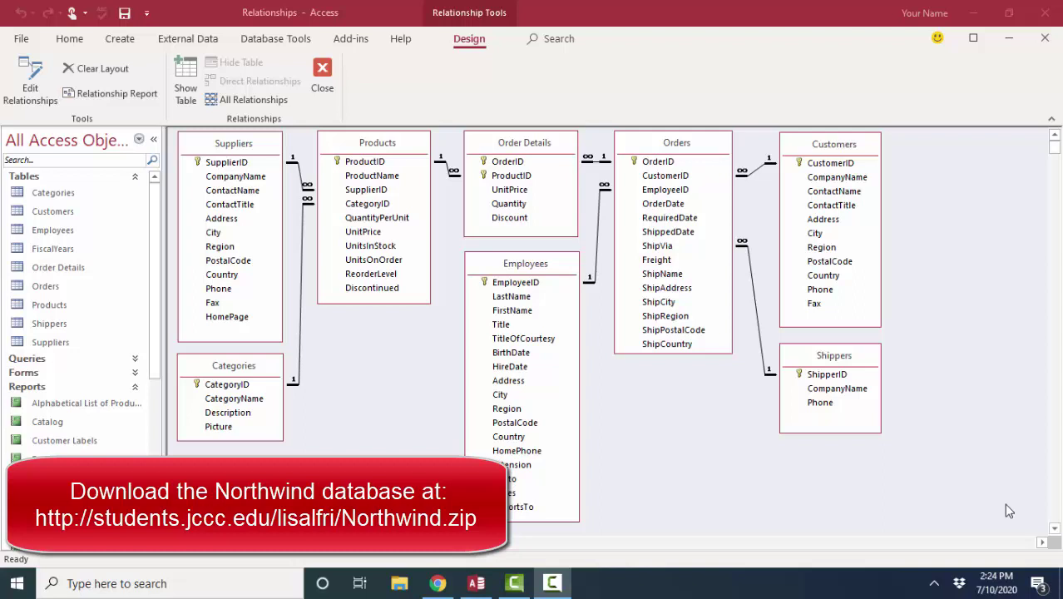
# Step: Delete the existing relationship between the Orders and Customers tables and confirm its removal
pyautogui.rightClick(757, 172)
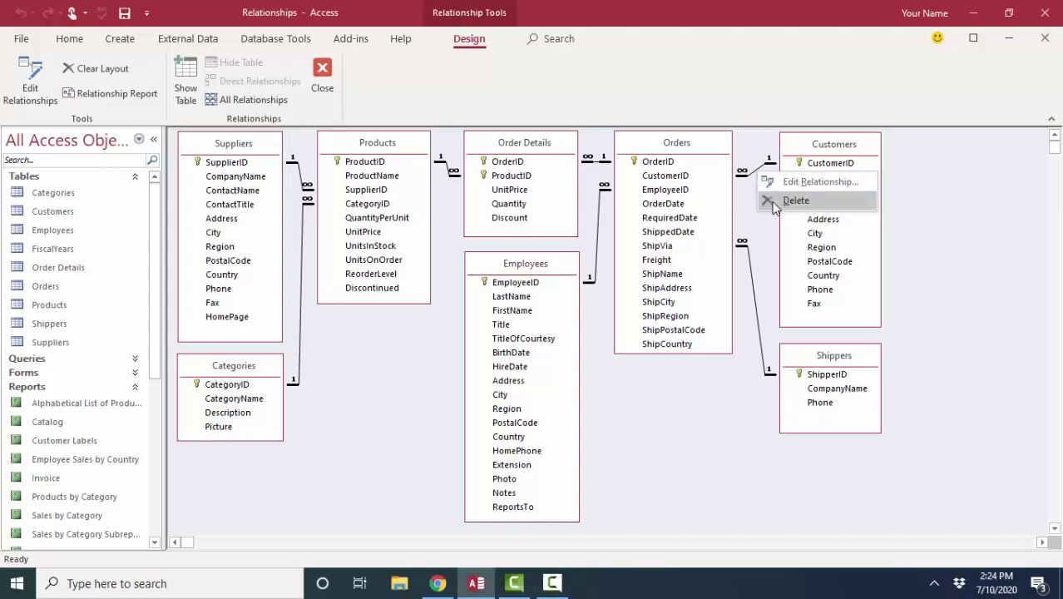
pyautogui.click(773, 202)
pyautogui.click(516, 341)
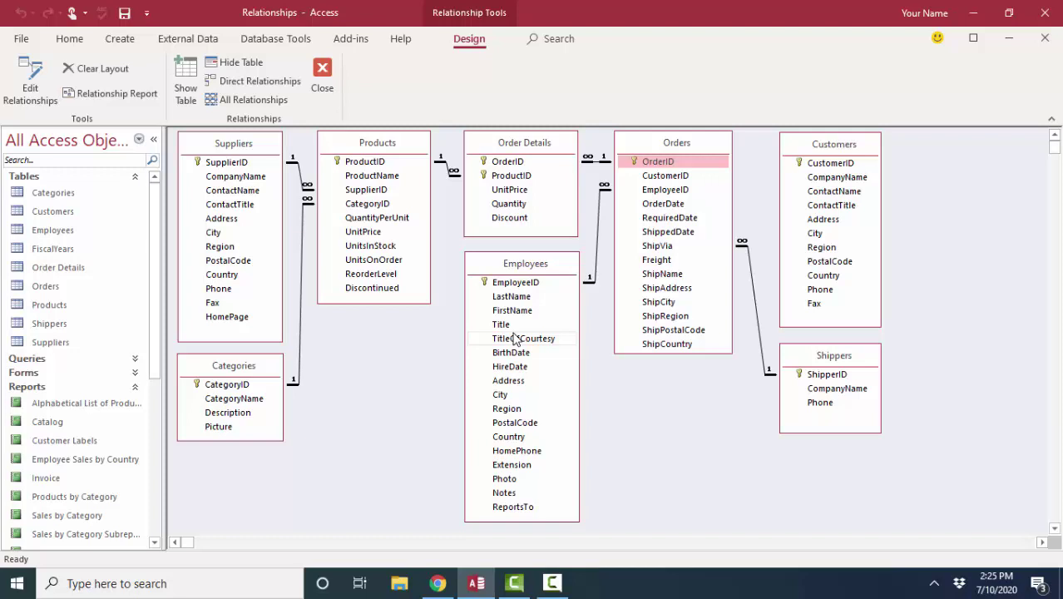
# Step: Create a relationship from CustomerID in the Customers table to CustomerID in the Orders table, without referential integrity
pyautogui.click(841, 166)
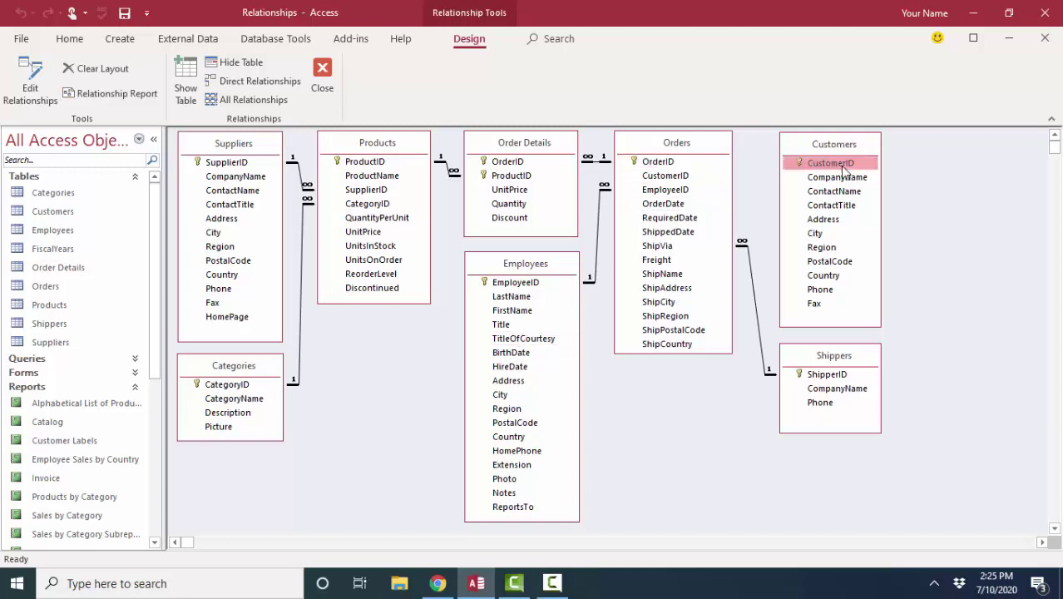
pyautogui.moveTo(847, 169); pyautogui.dragTo(681, 177)
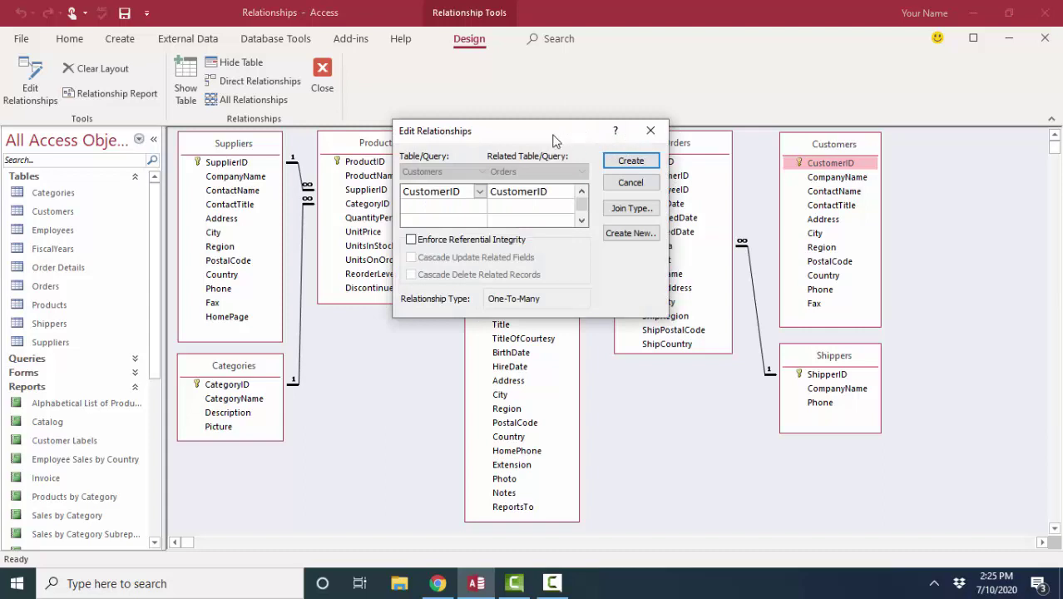
pyautogui.moveTo(554, 135); pyautogui.dragTo(479, 138)
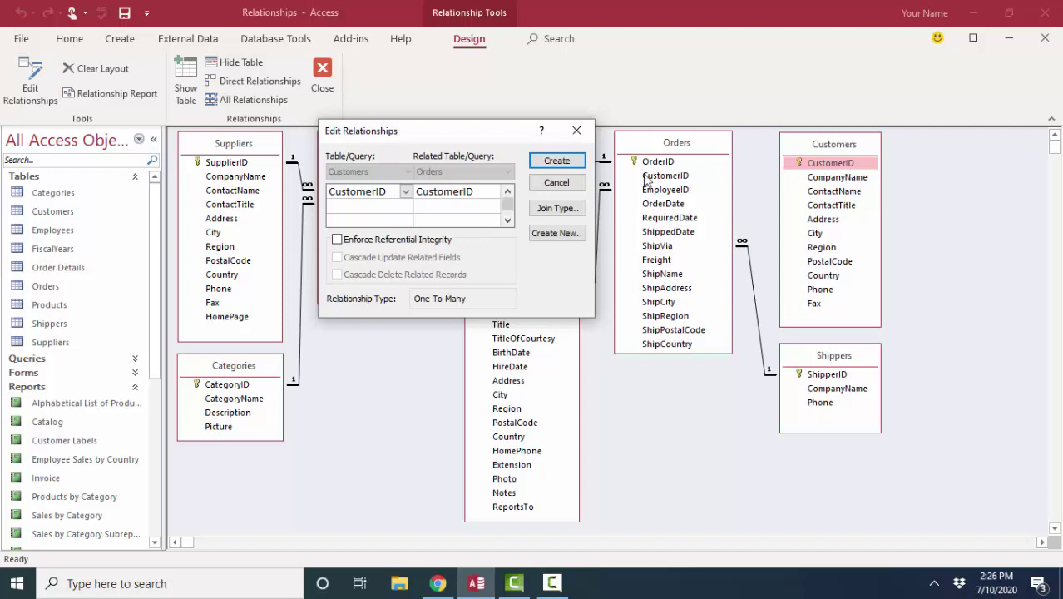
pyautogui.click(549, 162)
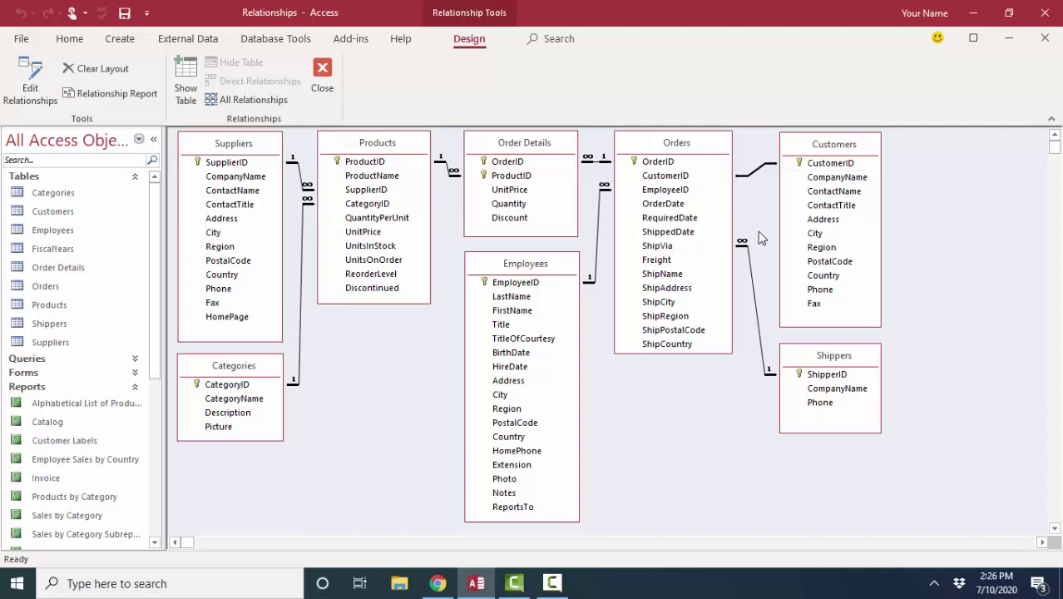
# Step: Enforce referential integrity on the relationship between Customers and Orders
pyautogui.doubleClick(759, 170)
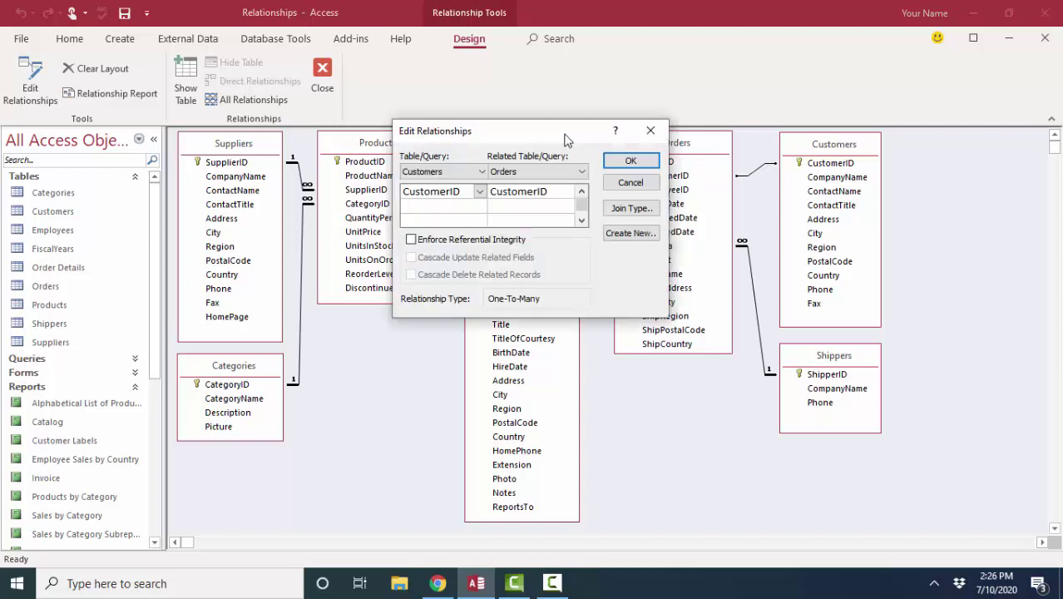
pyautogui.moveTo(562, 138); pyautogui.dragTo(505, 137)
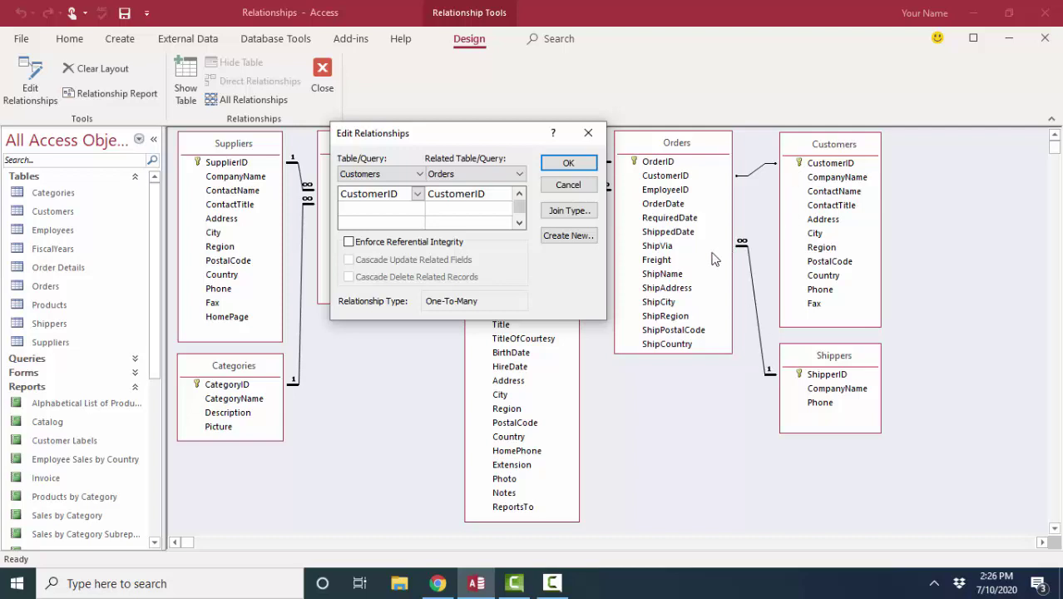
pyautogui.click(348, 241)
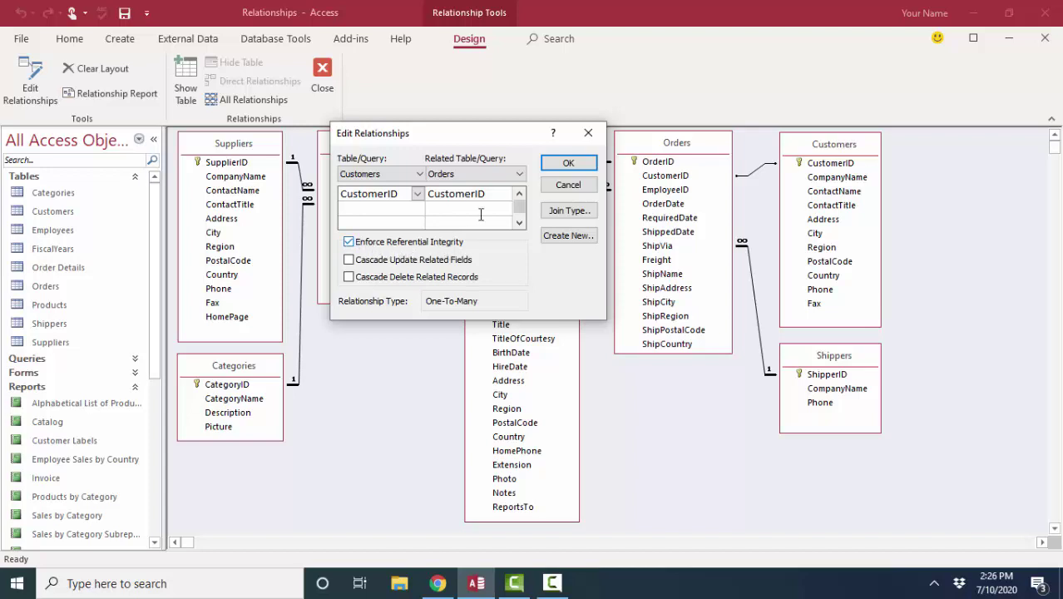
pyautogui.click(568, 163)
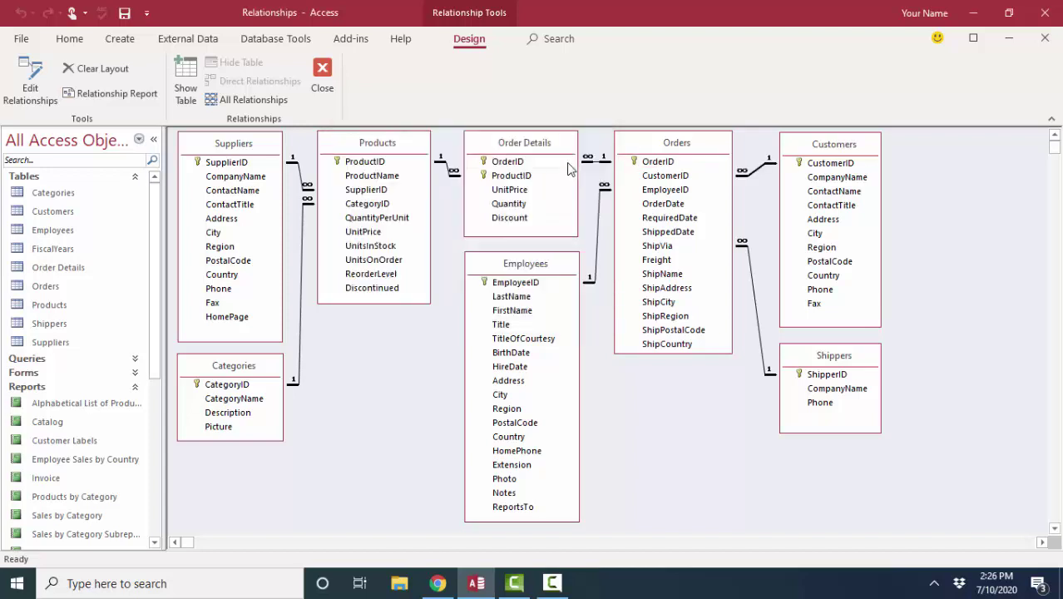
# Step: Review the referential integrity and cascade options of the Customers–Orders relationship
pyautogui.doubleClick(758, 172)
pyautogui.moveTo(574, 137); pyautogui.dragTo(512, 141)
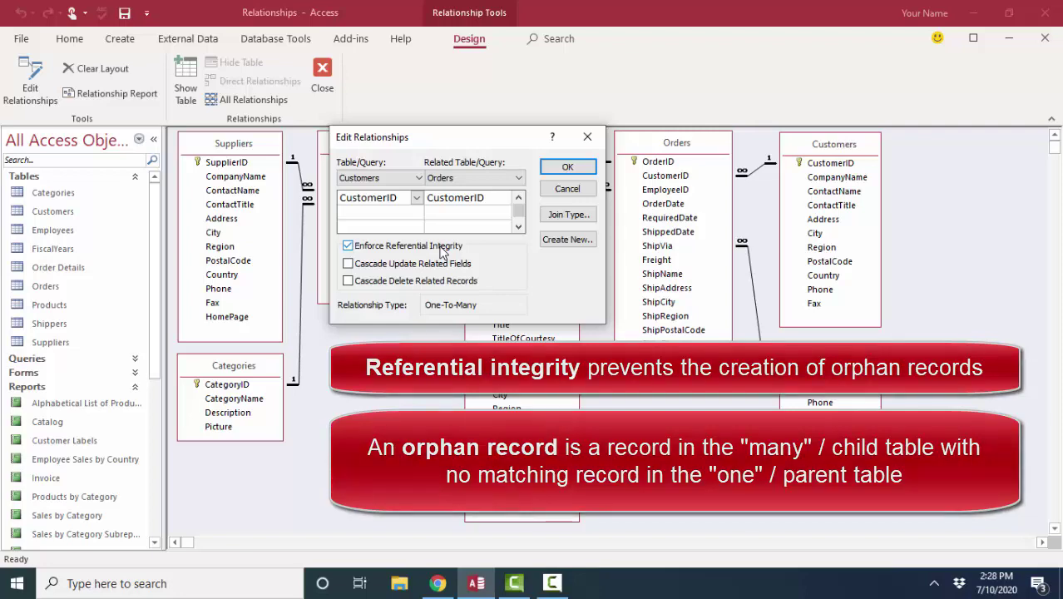
pyautogui.click(567, 168)
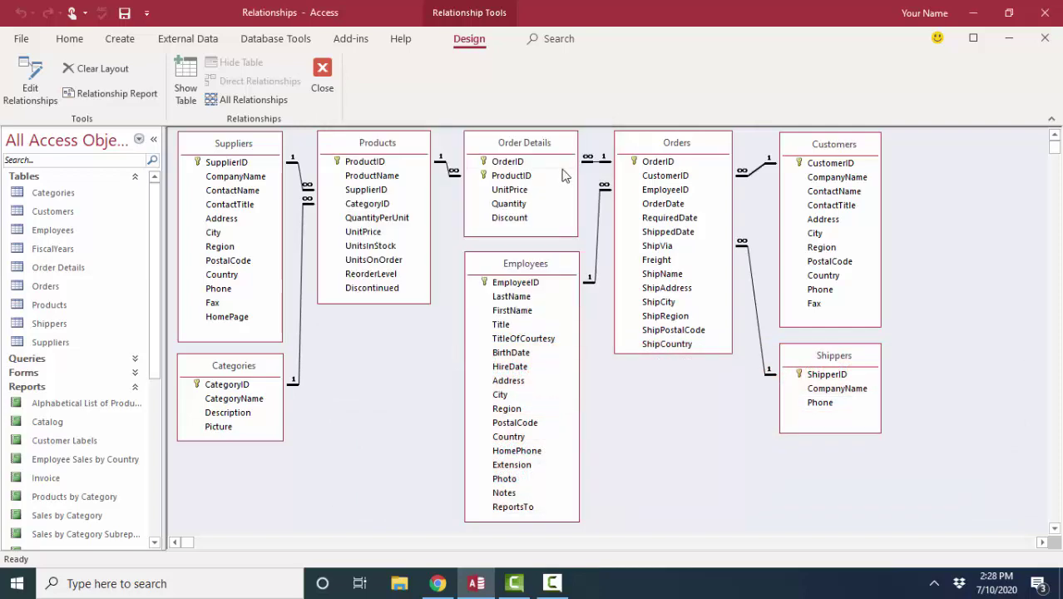
# Step: Try to add a new record in the Orders table with the unlisted customer "xyz"
pyautogui.click(57, 291)
pyautogui.doubleClick(57, 288)
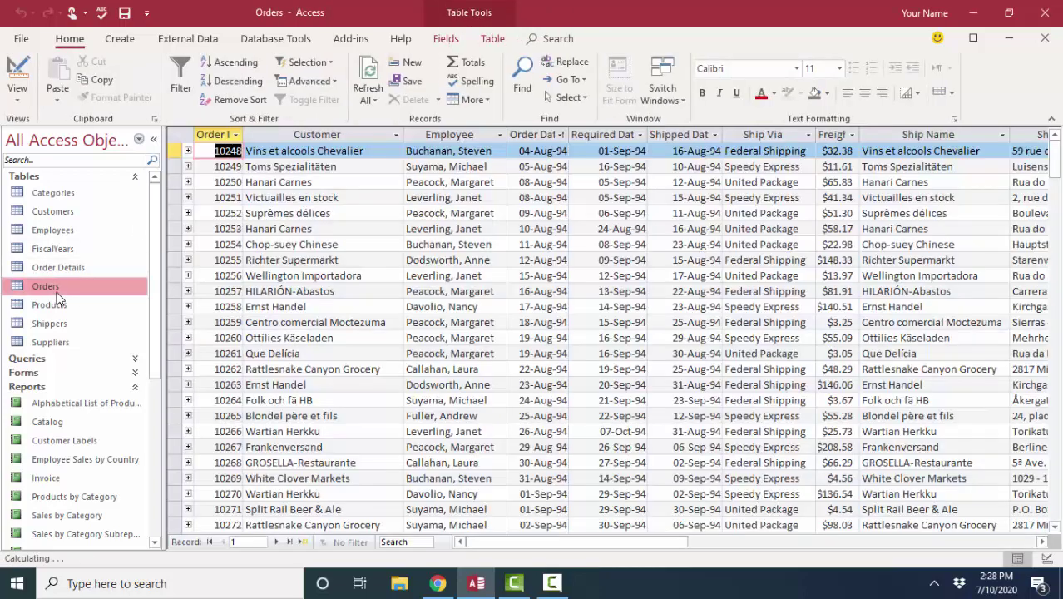
pyautogui.click(303, 543)
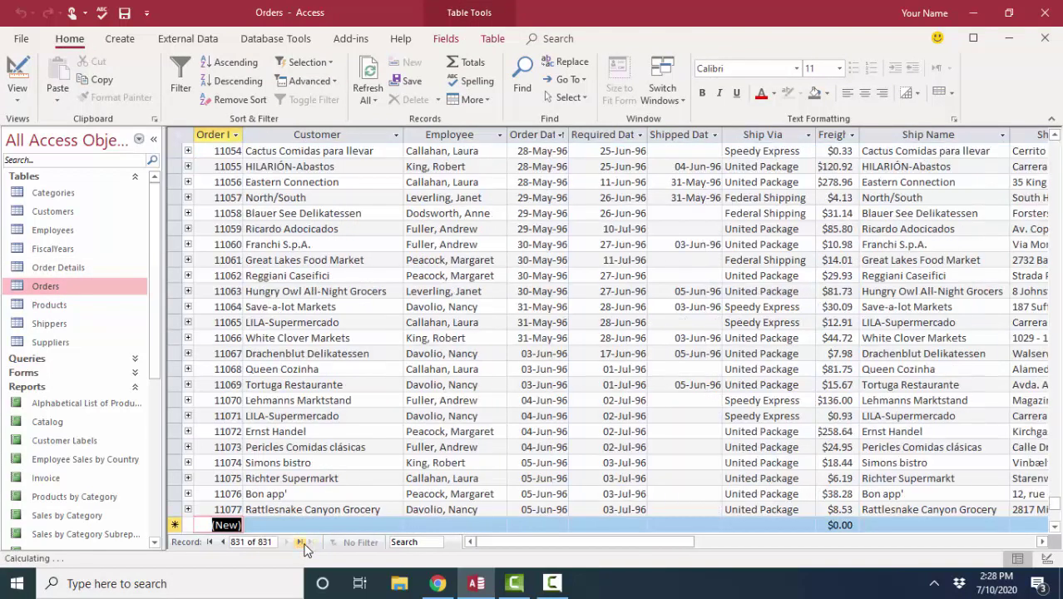
pyautogui.click(300, 525)
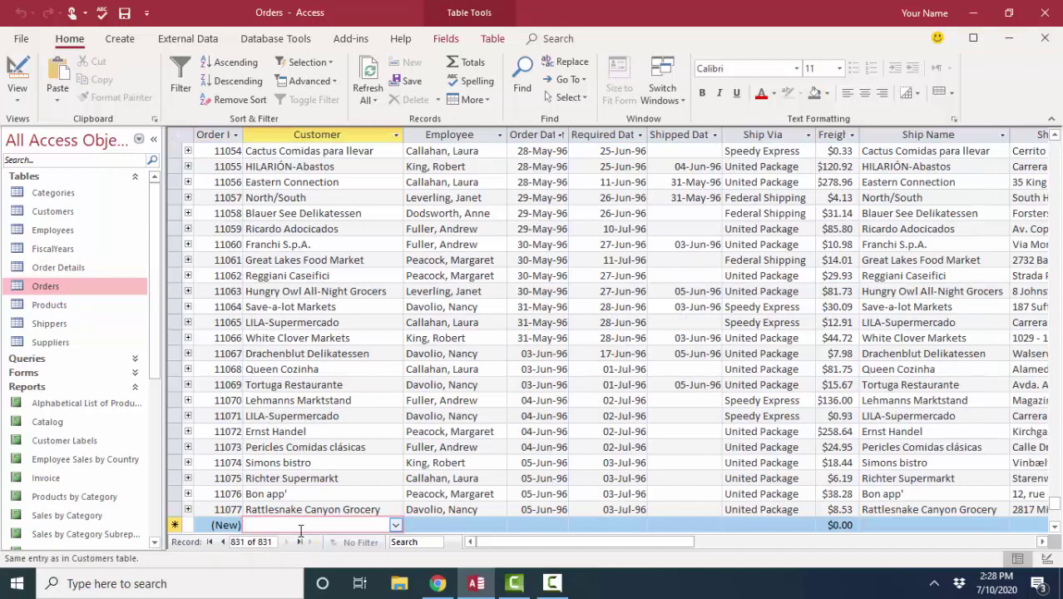
pyautogui.write('xyz')
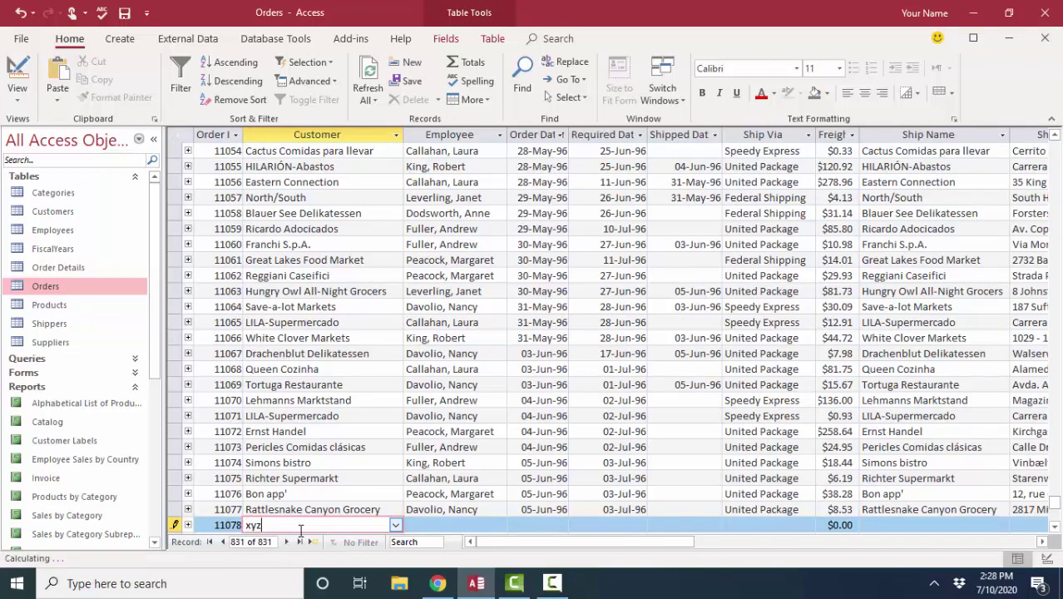
pyautogui.press('Tab')
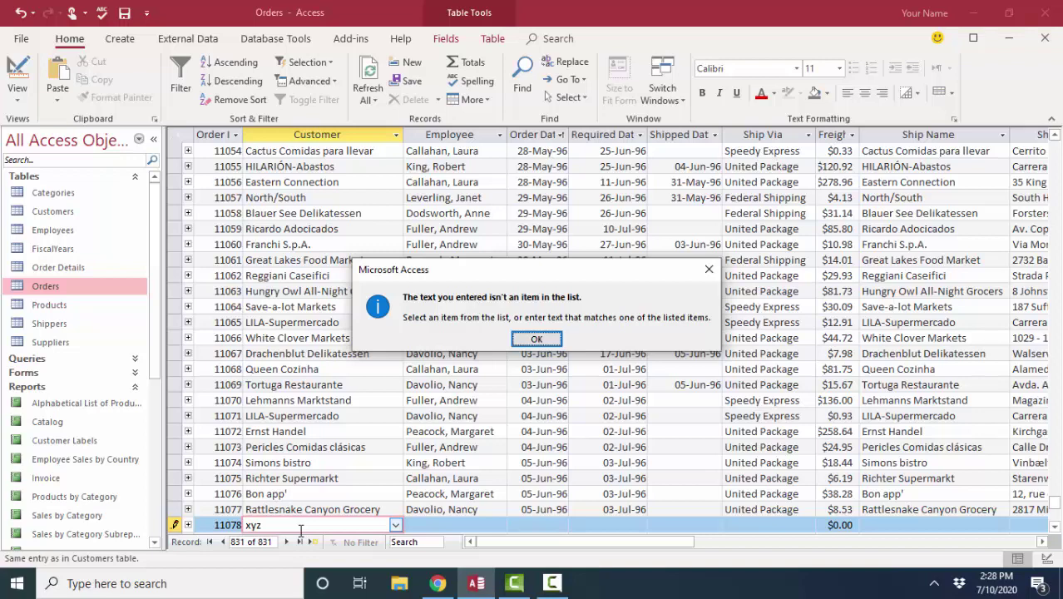
pyautogui.click(537, 339)
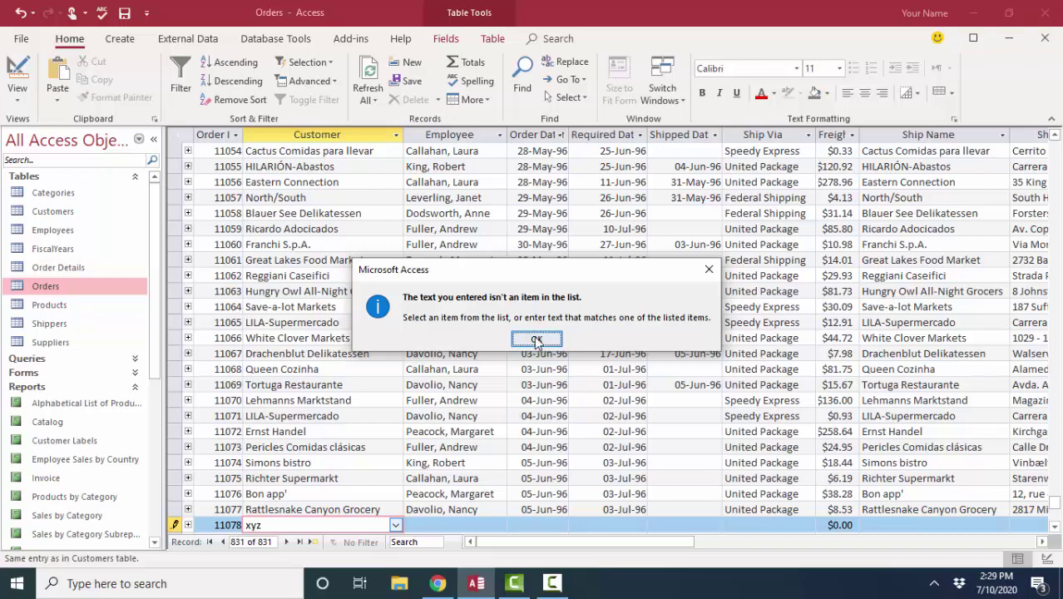
pyautogui.click(397, 491)
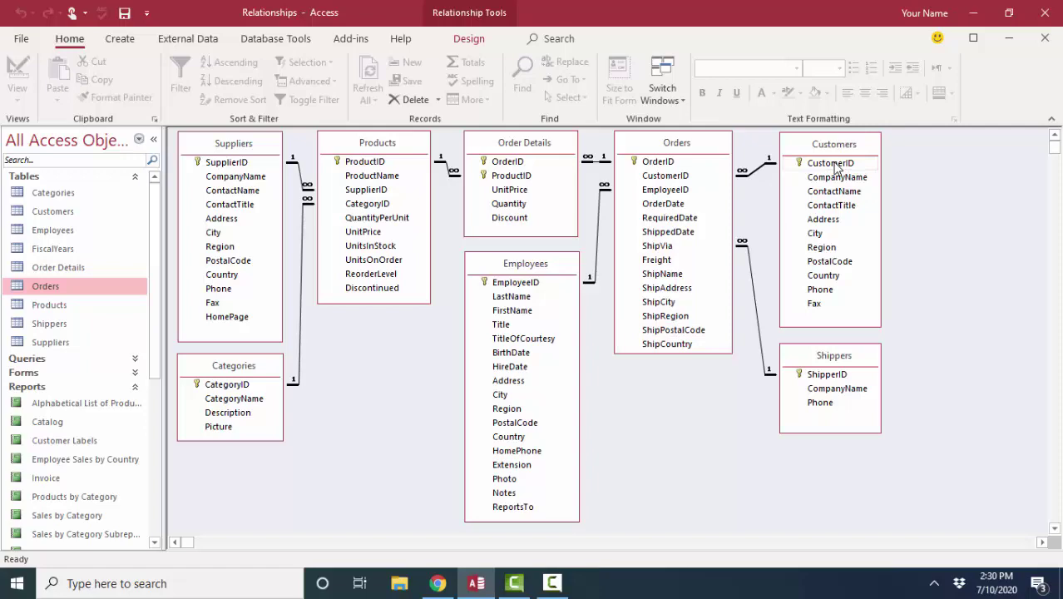
# Step: Try to delete the Blauer See Delikatessen record from the Customers table, and close the table
pyautogui.doubleClick(48, 213)
pyautogui.click(178, 229)
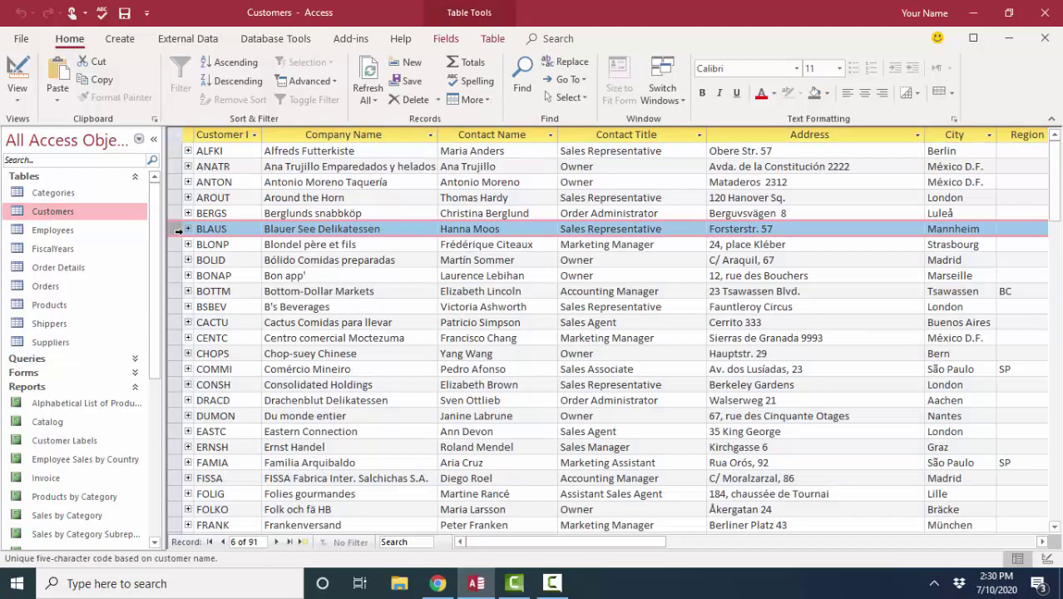
pyautogui.press('Delete')
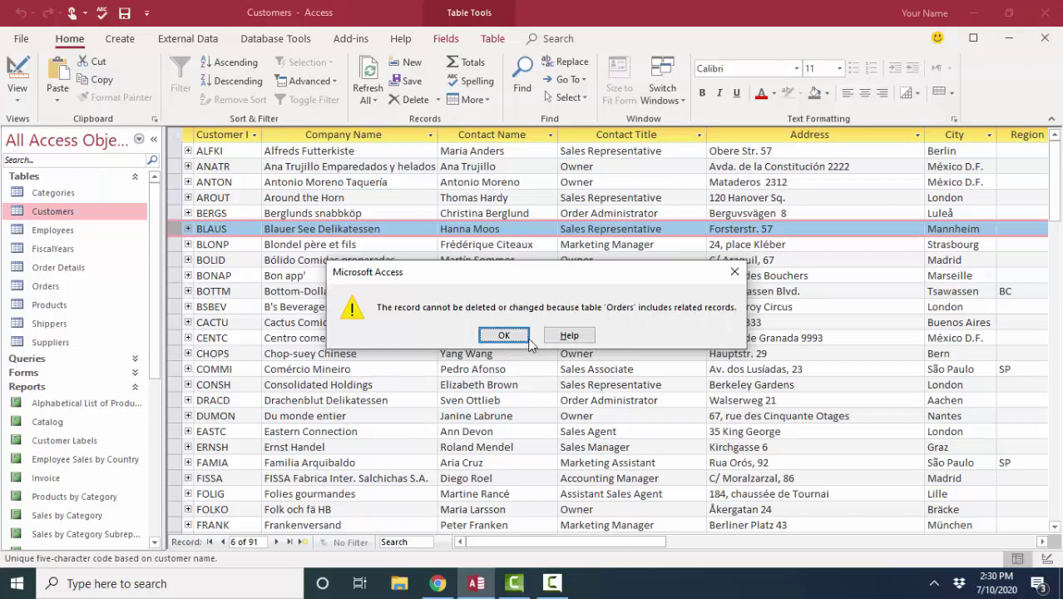
pyautogui.click(514, 339)
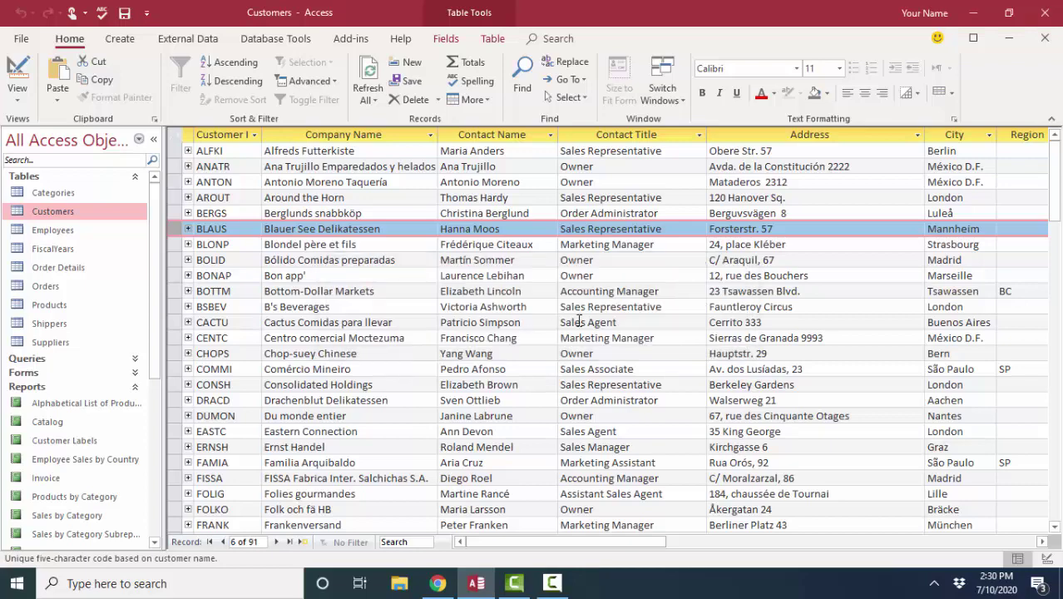
pyautogui.click(1047, 39)
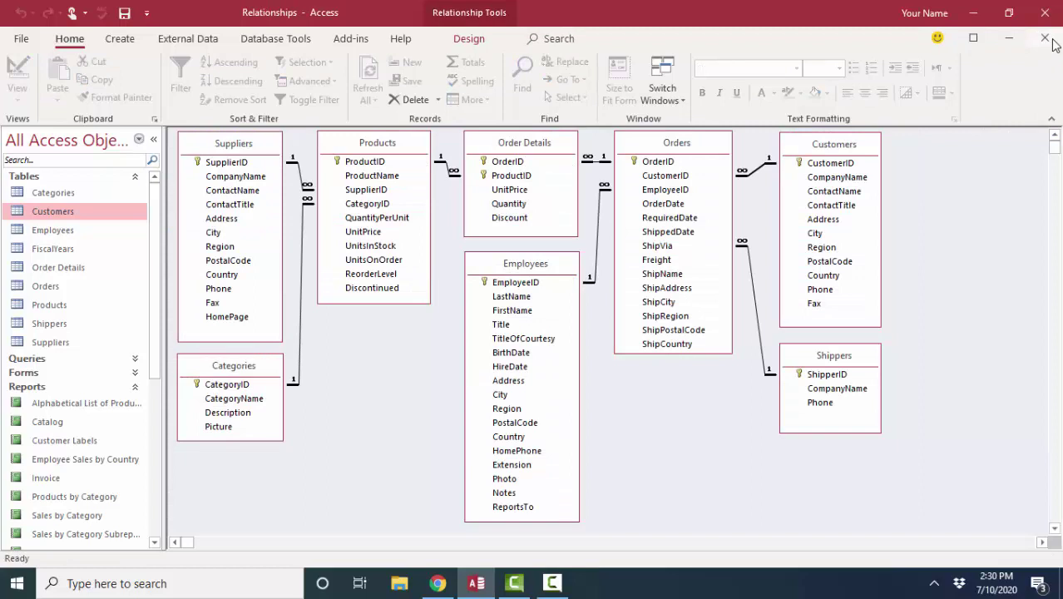
# Step: Turn on Cascade Update Related Fields for the Customers–Orders relationship, keeping referential integrity enforced
pyautogui.doubleClick(757, 169)
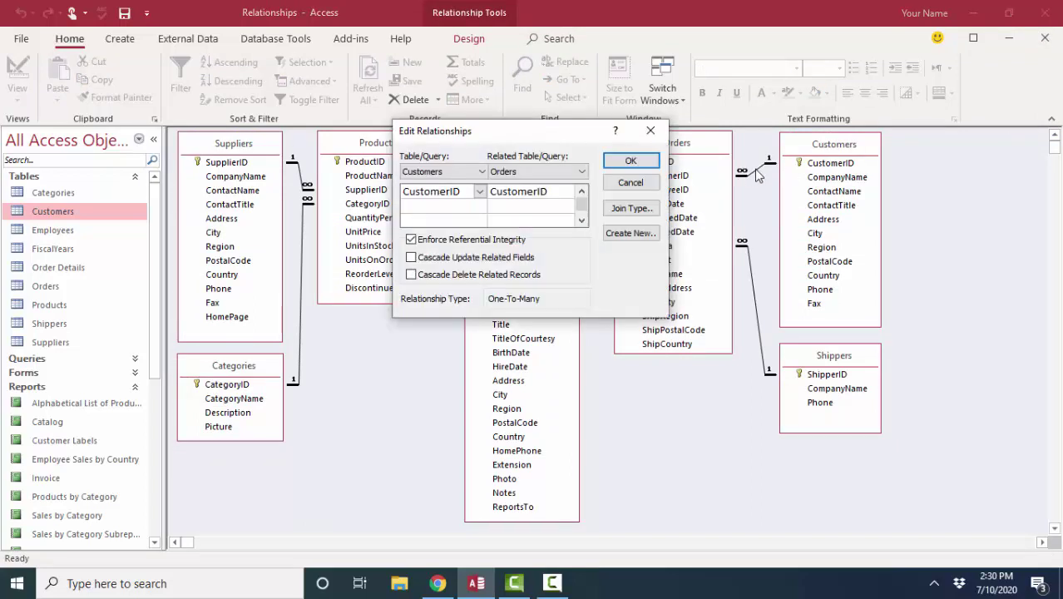
pyautogui.moveTo(509, 133); pyautogui.dragTo(433, 142)
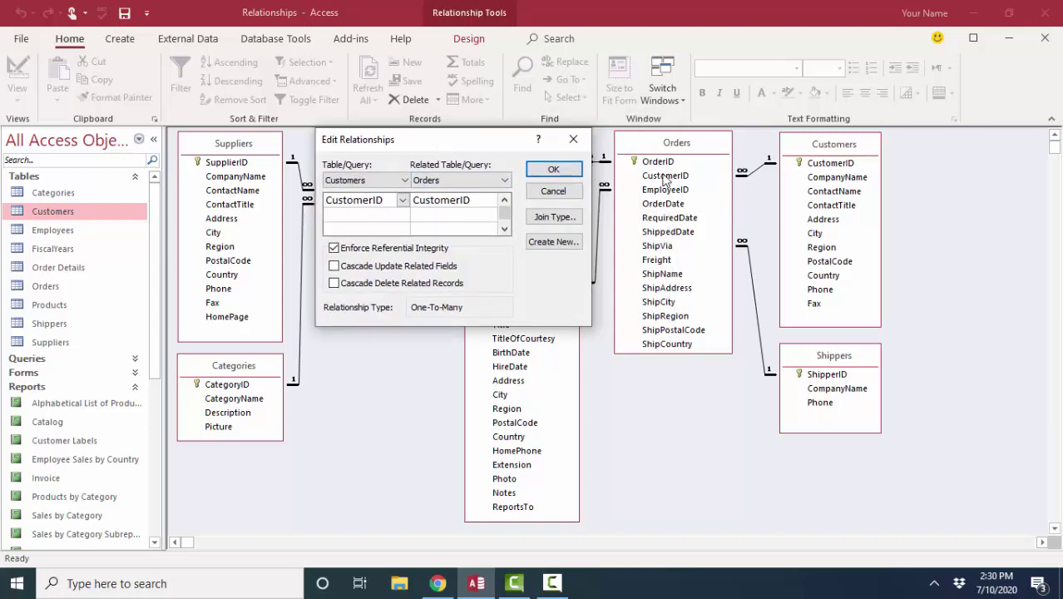
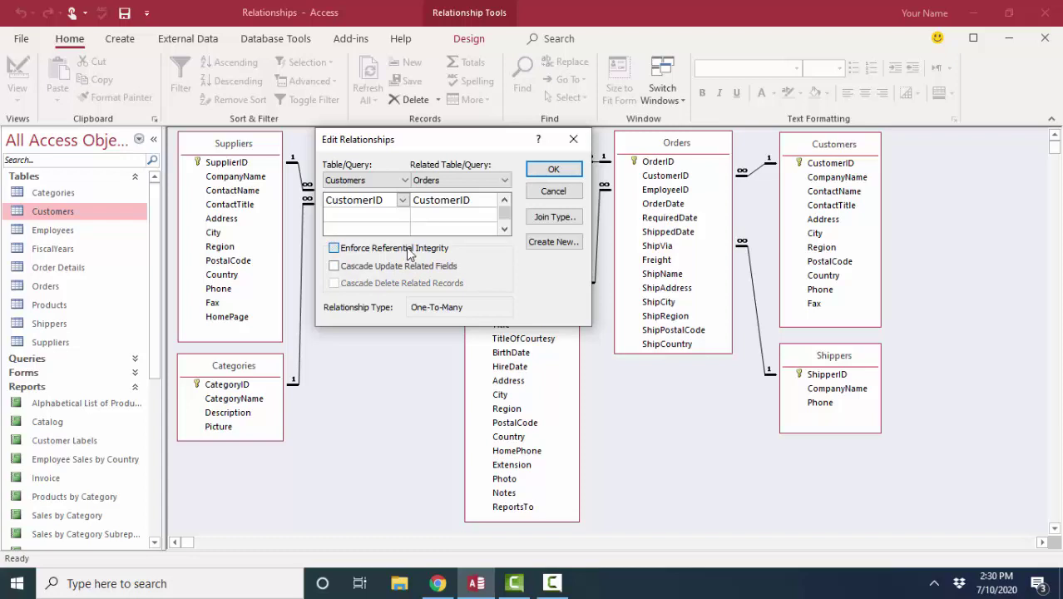
pyautogui.click(371, 249)
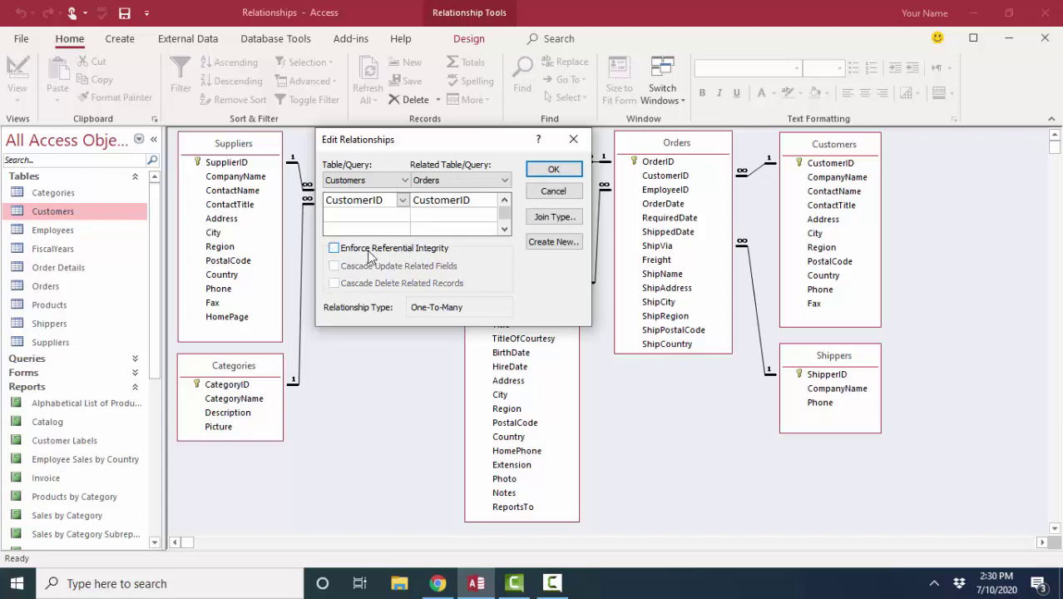
pyautogui.click(372, 256)
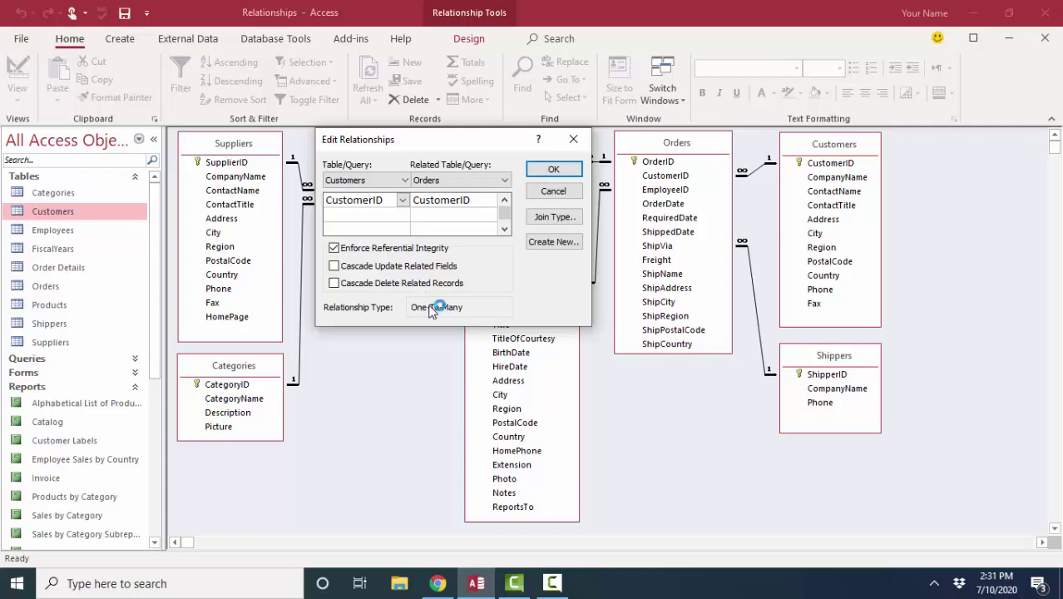
pyautogui.click(334, 267)
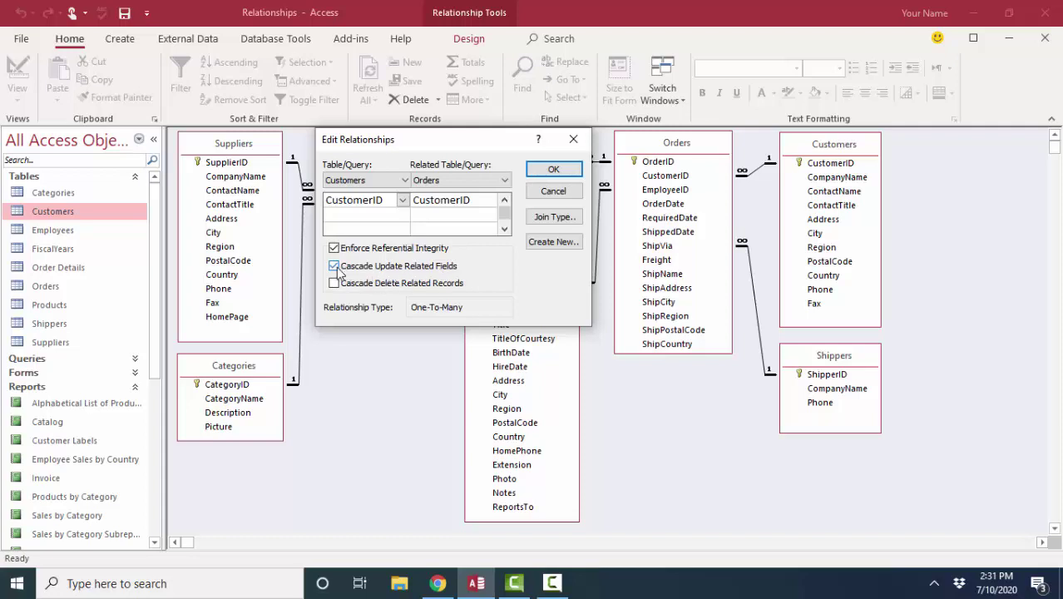
pyautogui.click(554, 171)
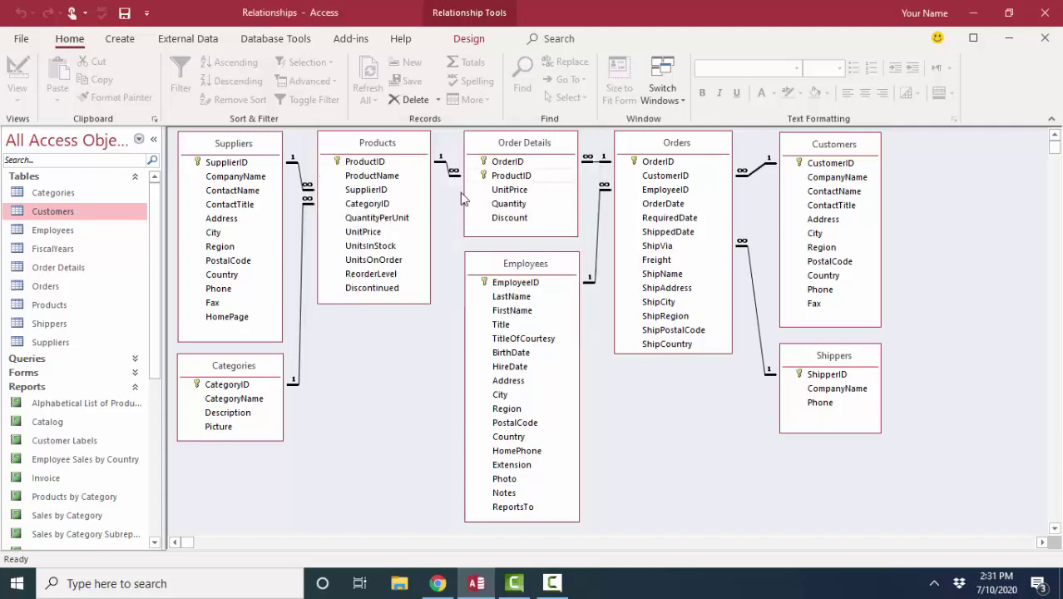
# Step: Open the Customers table and inspect the related orders of Alfreds Futterkiste, collapsing them again
pyautogui.doubleClick(63, 211)
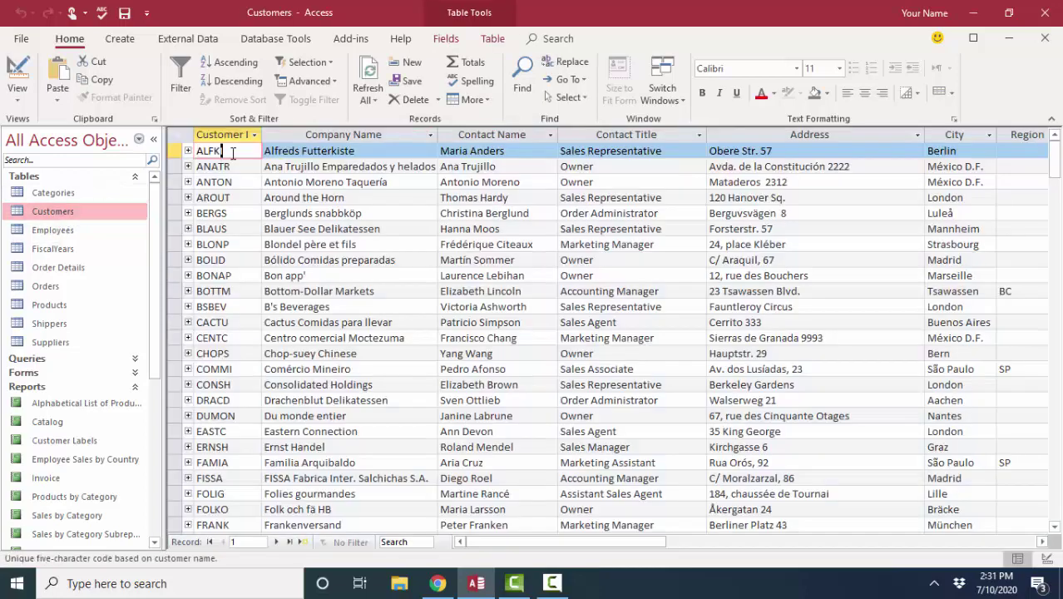
pyautogui.click(197, 152)
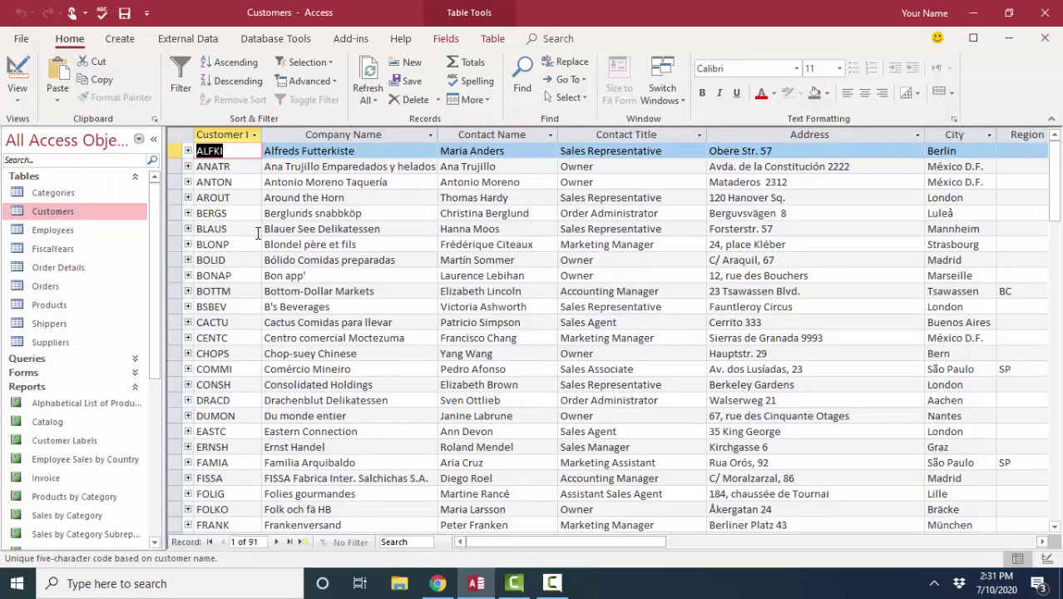
pyautogui.click(188, 151)
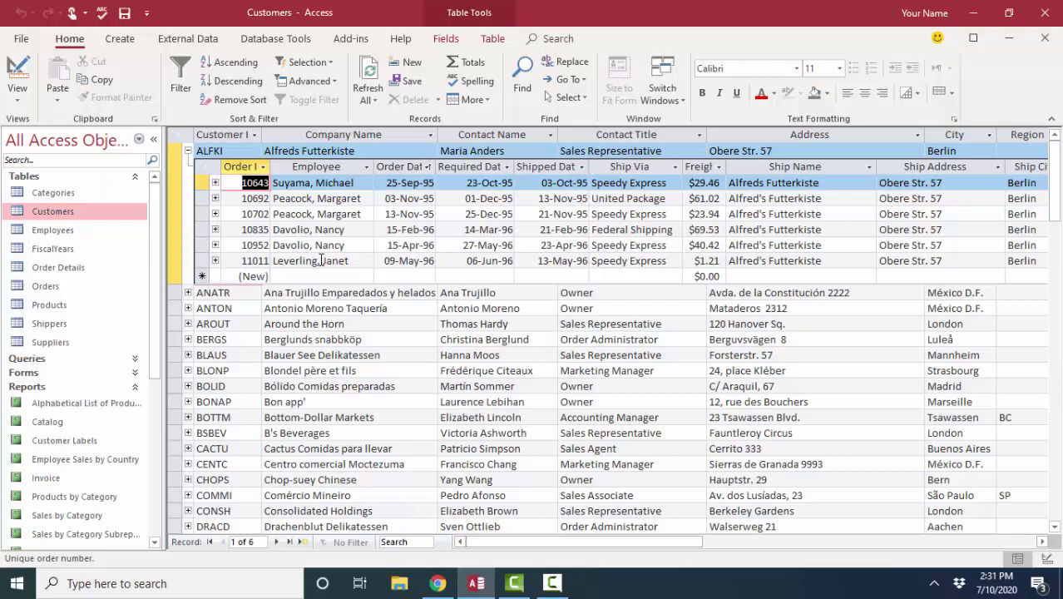
pyautogui.press('Up')
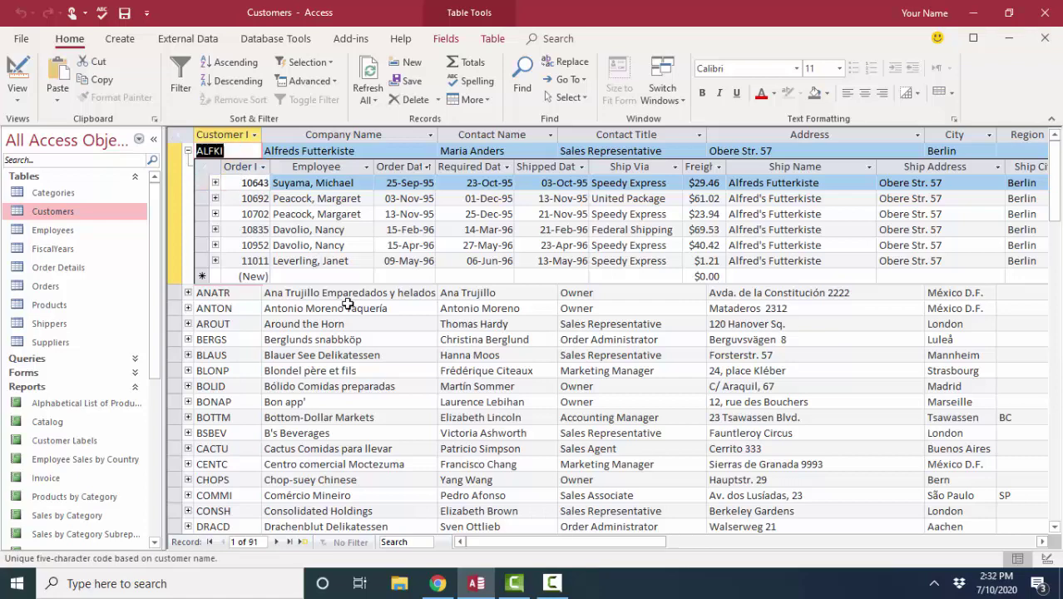
pyautogui.click(188, 151)
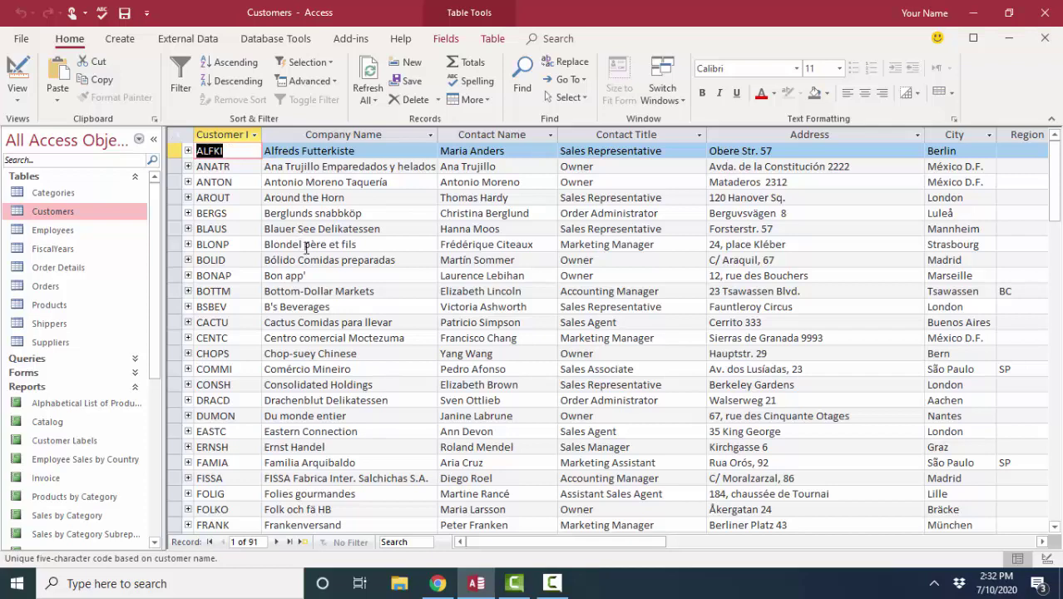
# Step: Reopen the Customers–Orders relationship and turn Enforce Referential Integrity off and on again, leaving both cascade options cleared
pyautogui.click(241, 151)
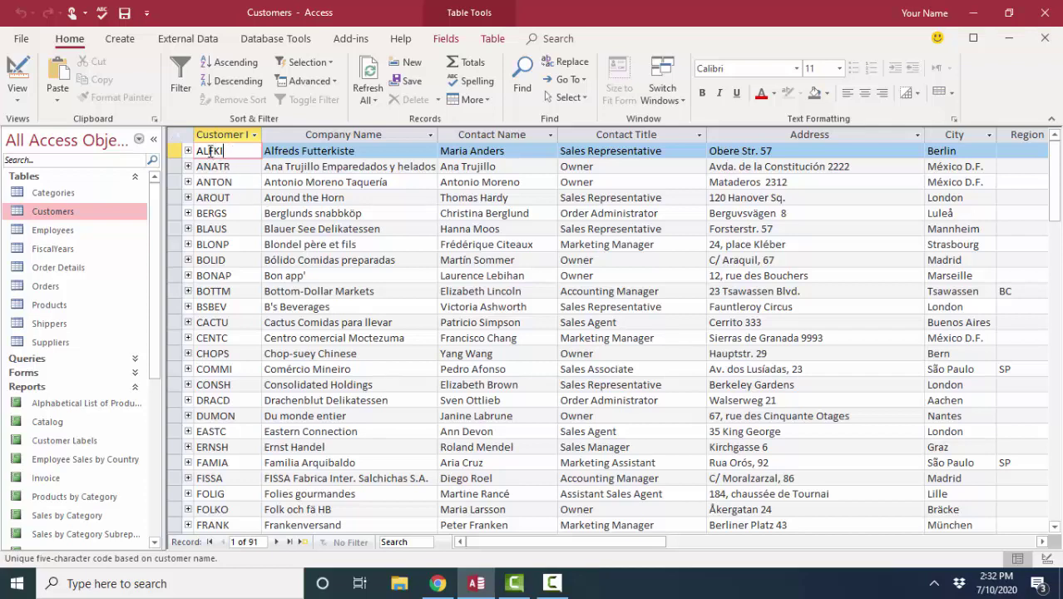
pyautogui.hotkey('ctrl', 'F6')
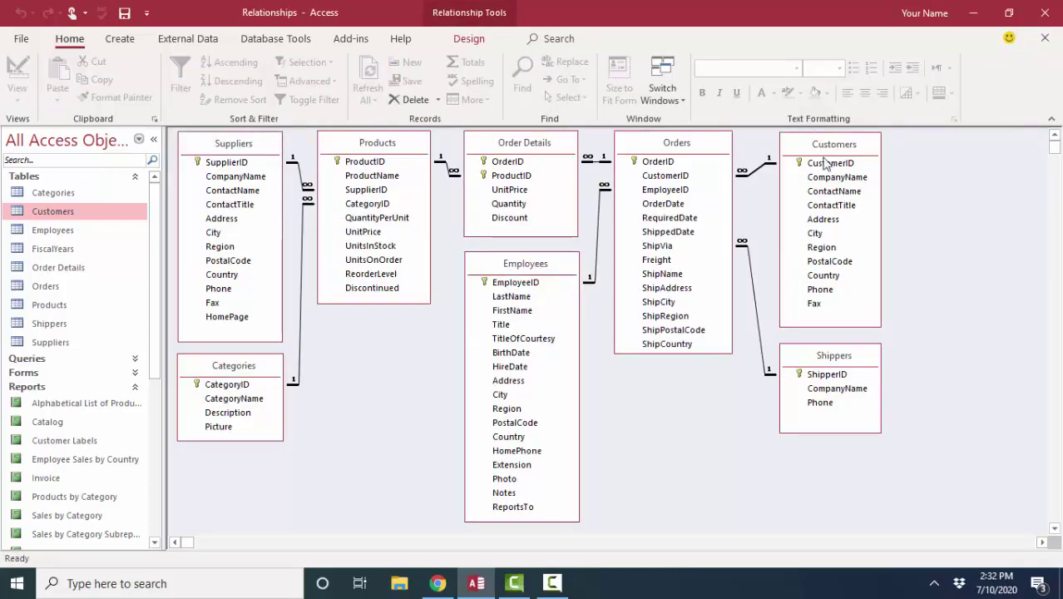
pyautogui.doubleClick(760, 177)
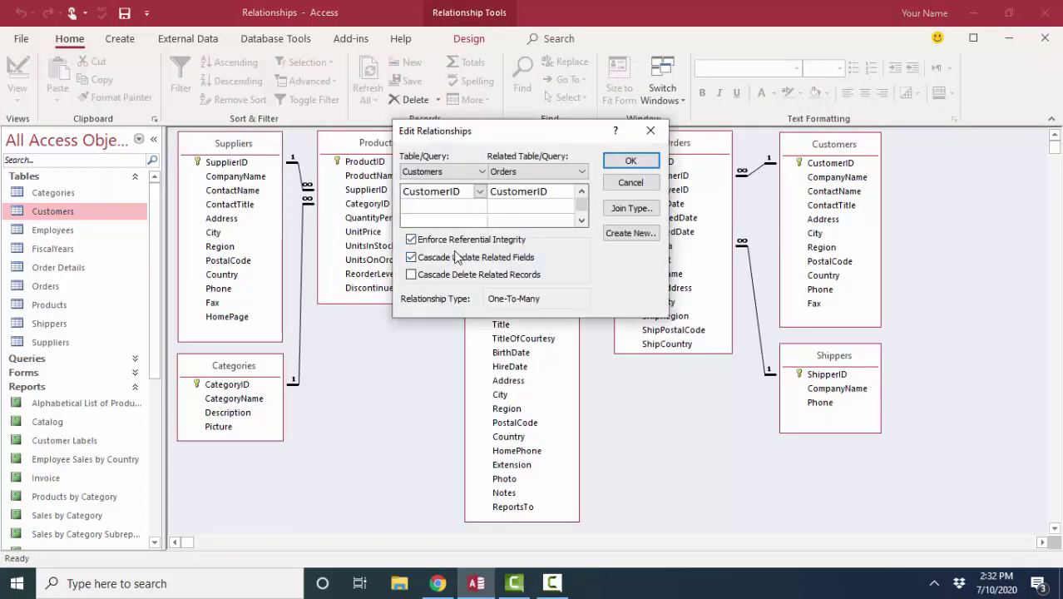
pyautogui.moveTo(556, 131); pyautogui.dragTo(462, 127)
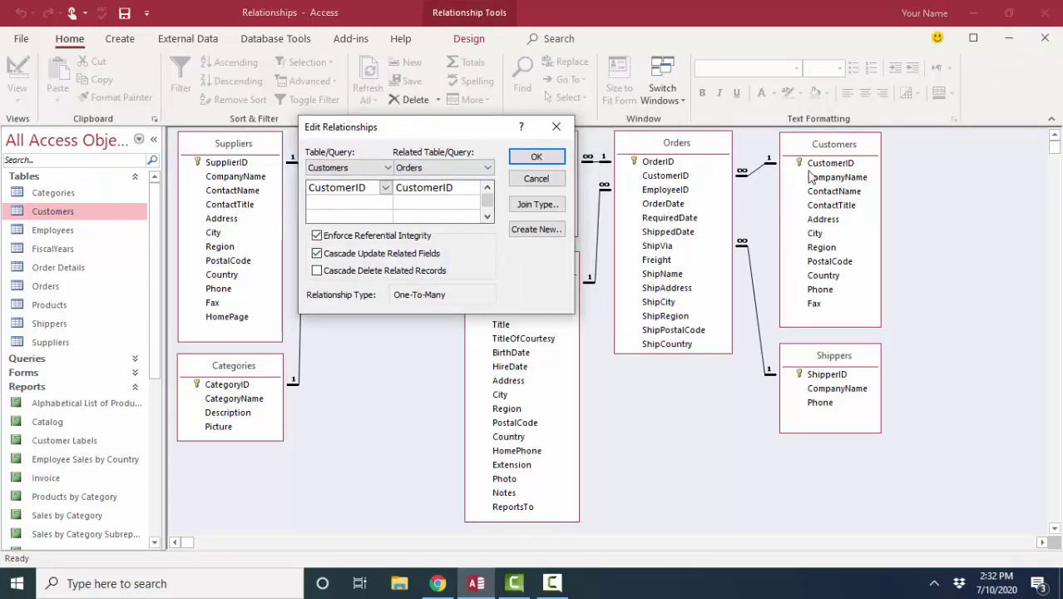
pyautogui.click(820, 169)
pyautogui.click(345, 256)
pyautogui.click(321, 275)
pyautogui.click(371, 277)
pyautogui.click(333, 236)
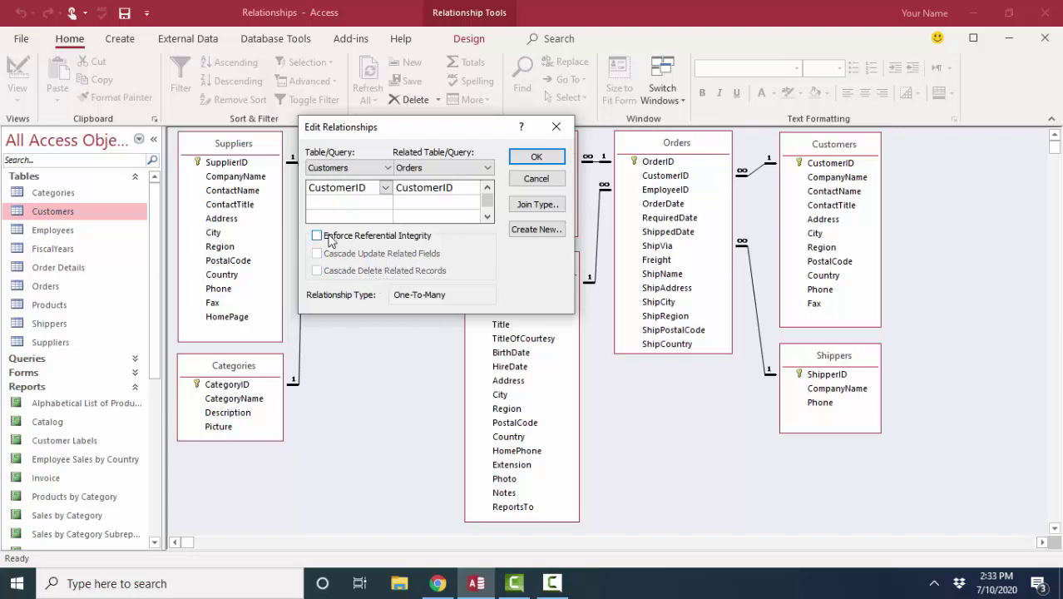
pyautogui.click(332, 237)
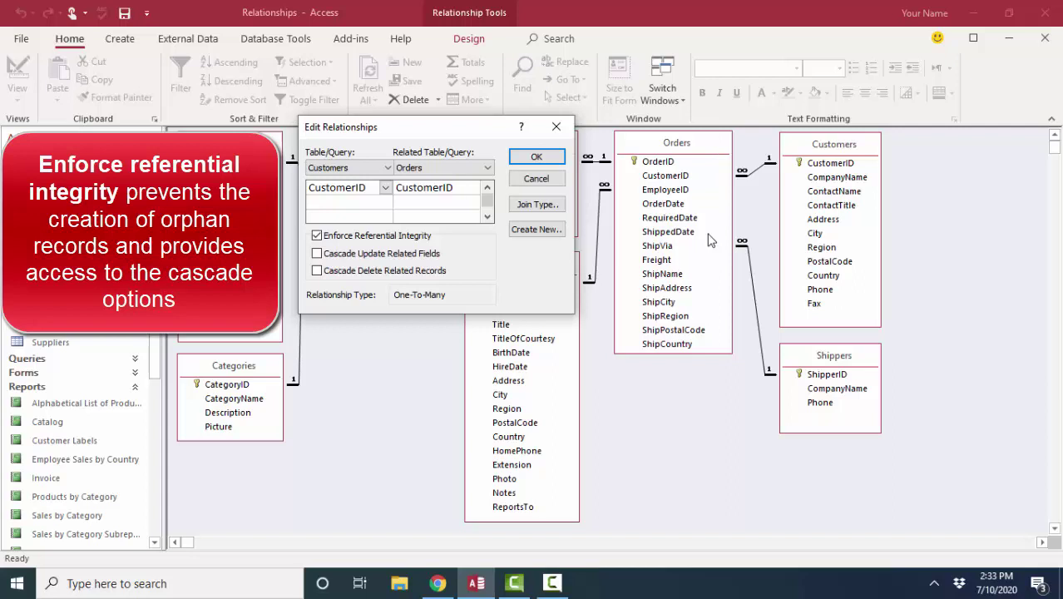
# Step: Try out Cascade Update Related Fields and Cascade Delete Related Records for the relationship, clearing both again
pyautogui.click(333, 254)
pyautogui.click(340, 273)
pyautogui.click(380, 254)
pyautogui.click(379, 271)
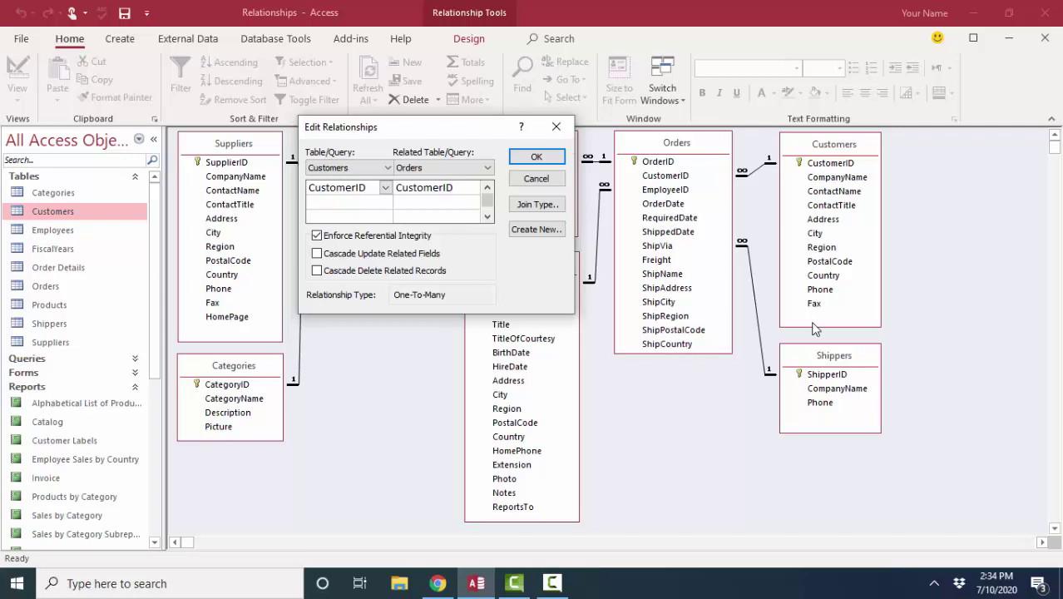
# Step: Set the Customers–Orders join type to option 2, including all Customers records and only matching Orders, and apply the relationship
pyautogui.click(546, 204)
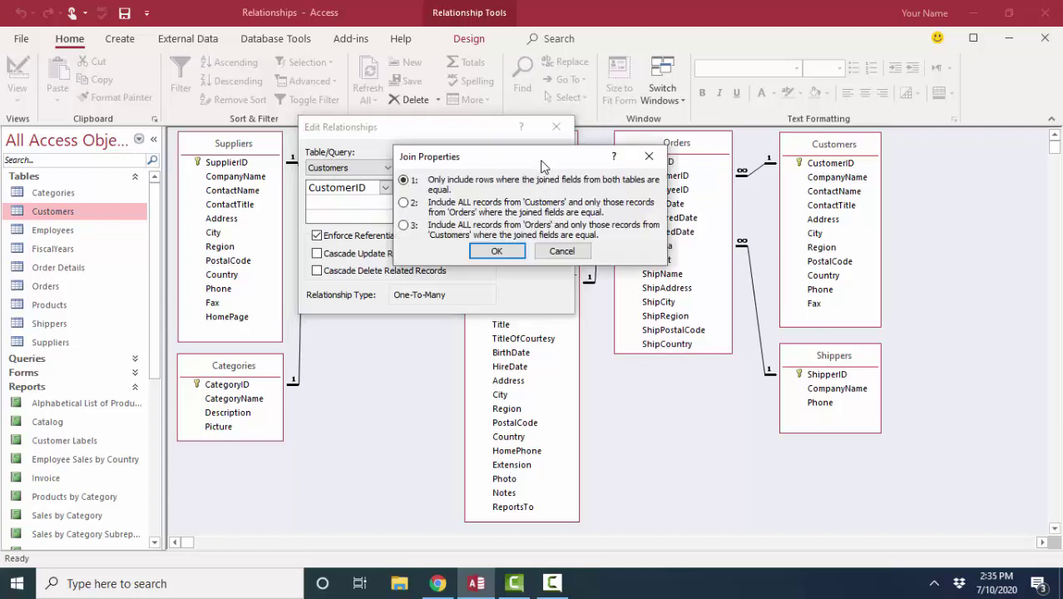
pyautogui.moveTo(541, 162); pyautogui.dragTo(628, 287)
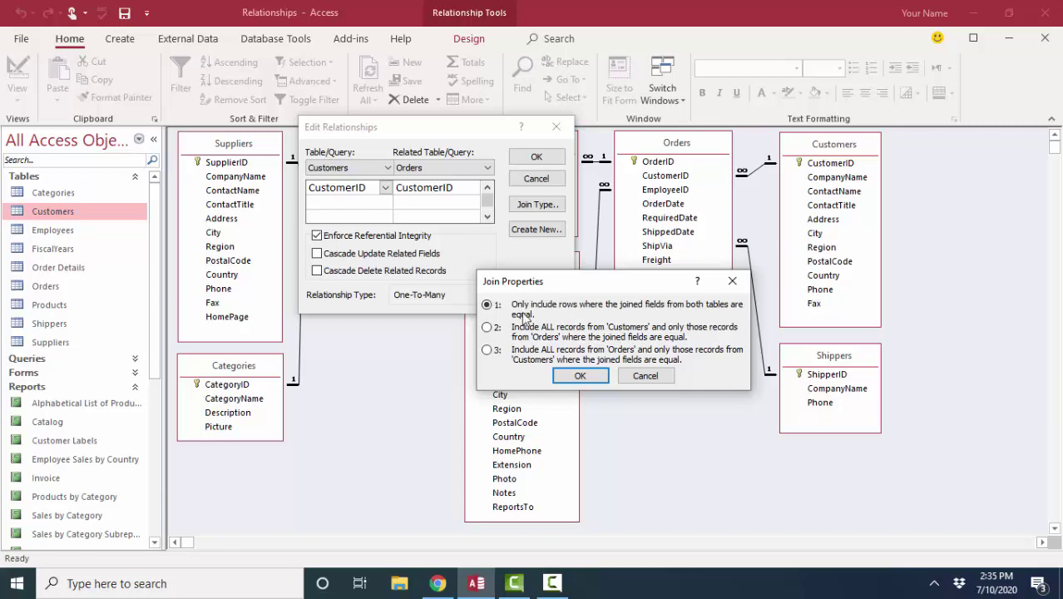
pyautogui.click(493, 333)
pyautogui.click(580, 376)
pyautogui.click(556, 160)
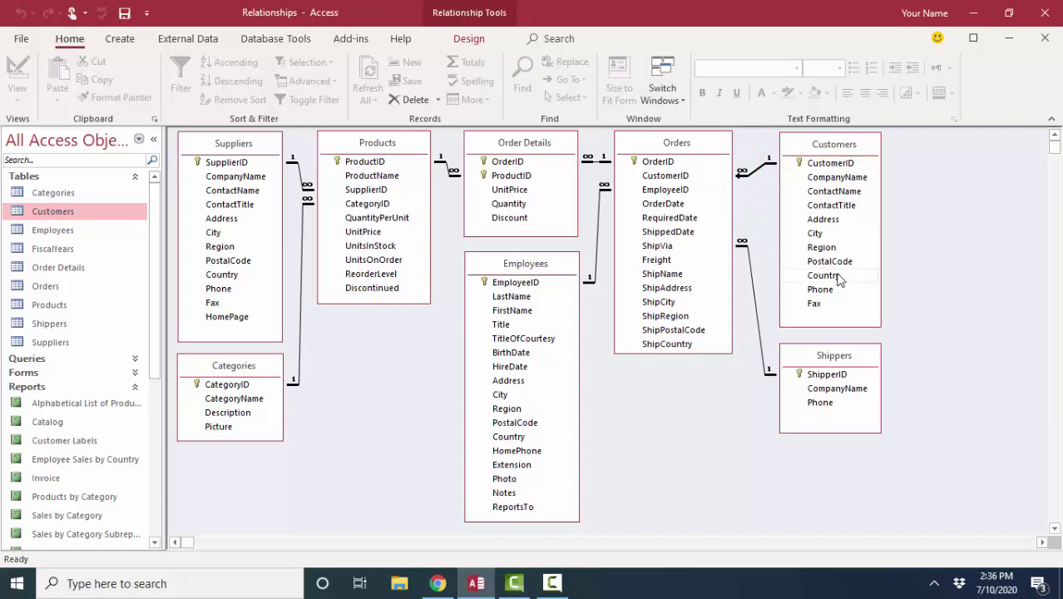
# Step: Change the Customers–Orders join to option 3, including all Orders records and only matching Customers
pyautogui.click(699, 221)
pyautogui.doubleClick(757, 169)
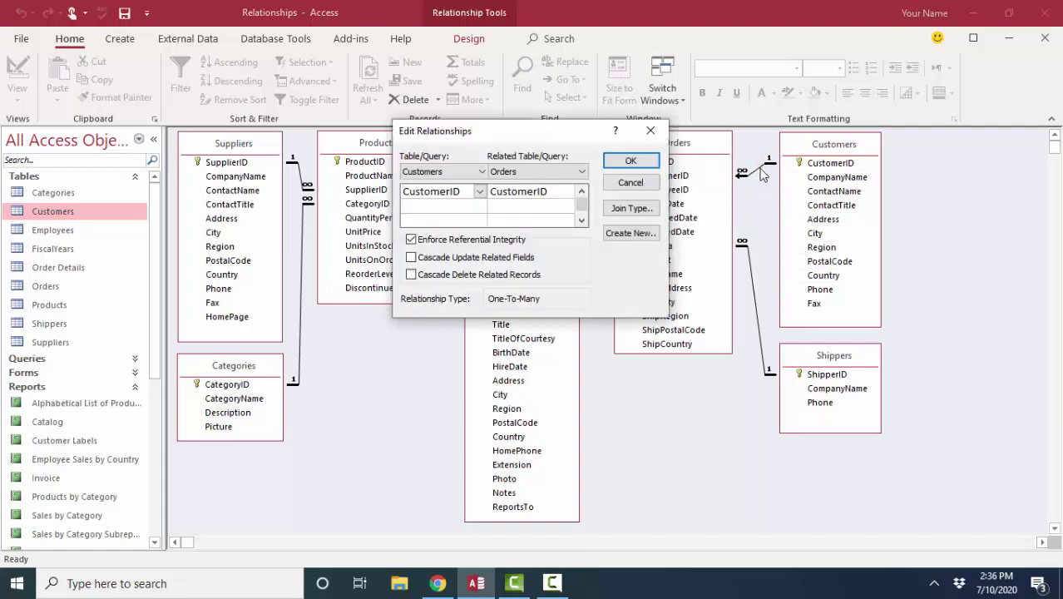
pyautogui.click(630, 208)
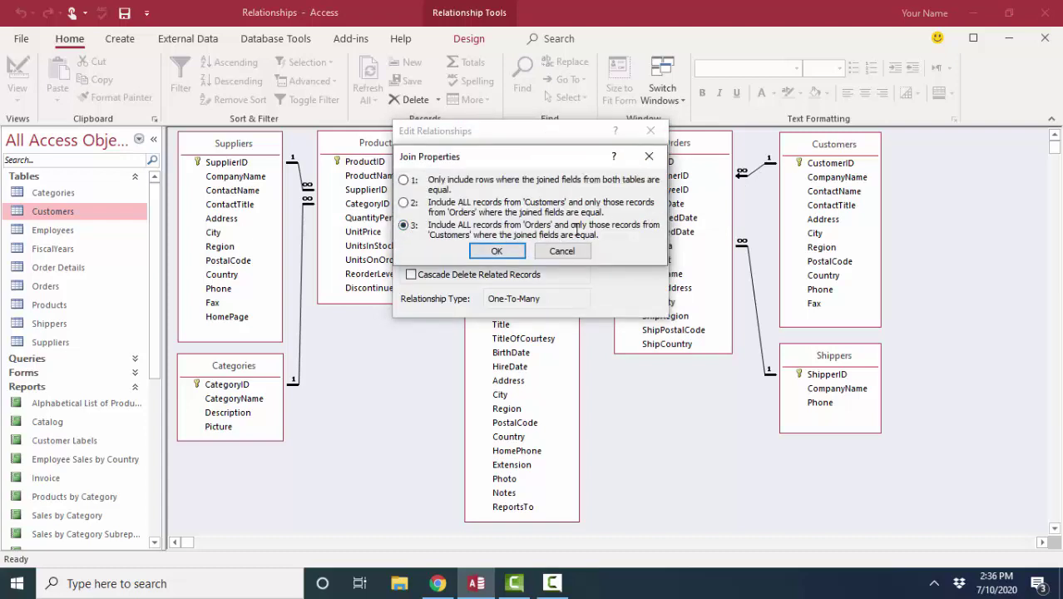
pyautogui.click(522, 254)
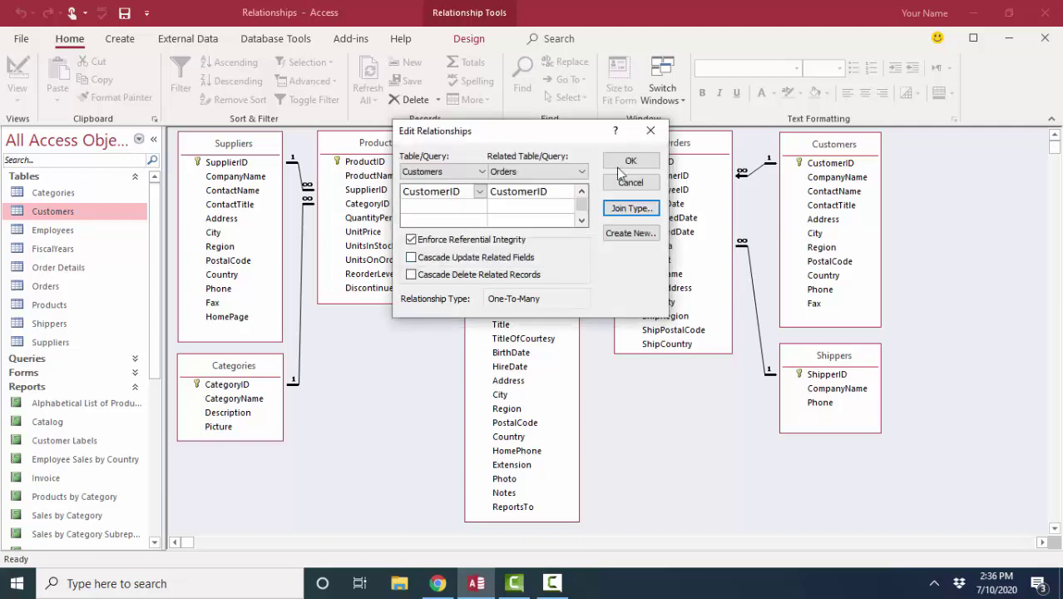
pyautogui.click(634, 159)
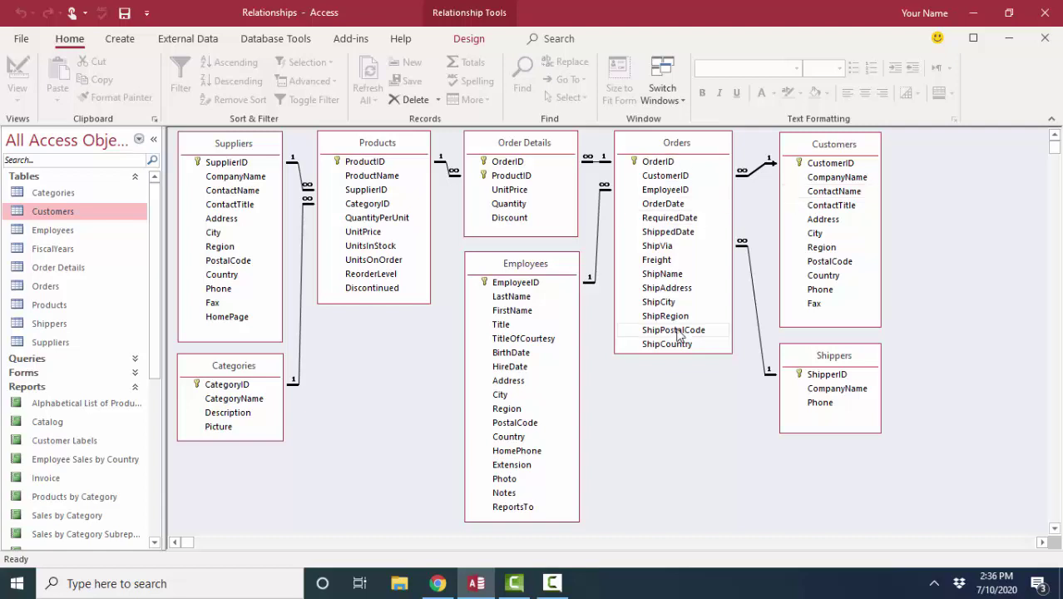
# Step: Set the Customers–Orders join back to option 1, including only rows where the joined fields from both tables are equal
pyautogui.doubleClick(751, 175)
pyautogui.click(631, 208)
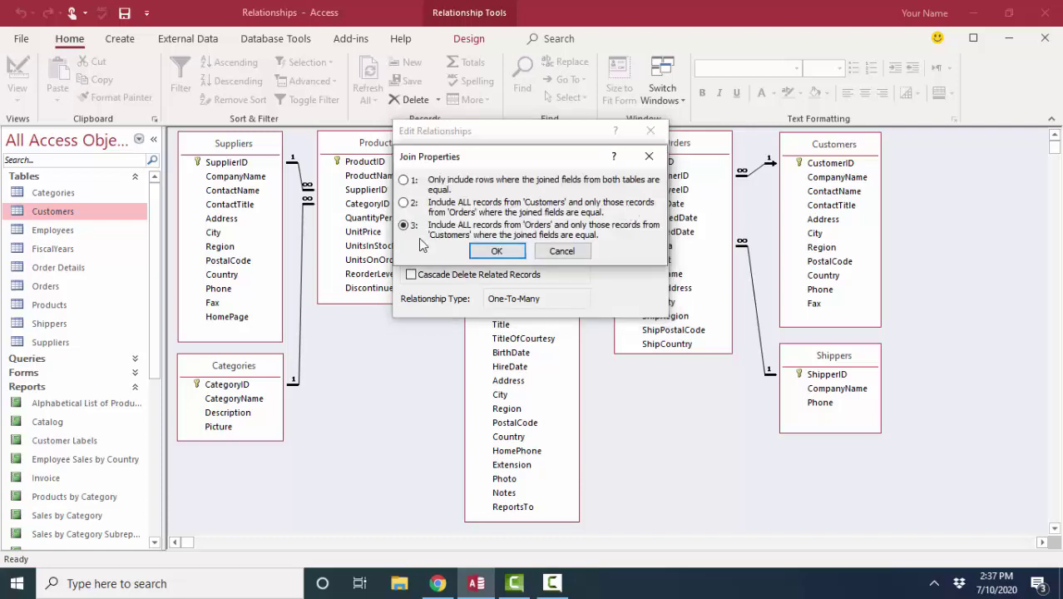
pyautogui.click(497, 252)
pyautogui.click(629, 208)
pyautogui.click(403, 181)
pyautogui.click(493, 252)
pyautogui.press('Return')
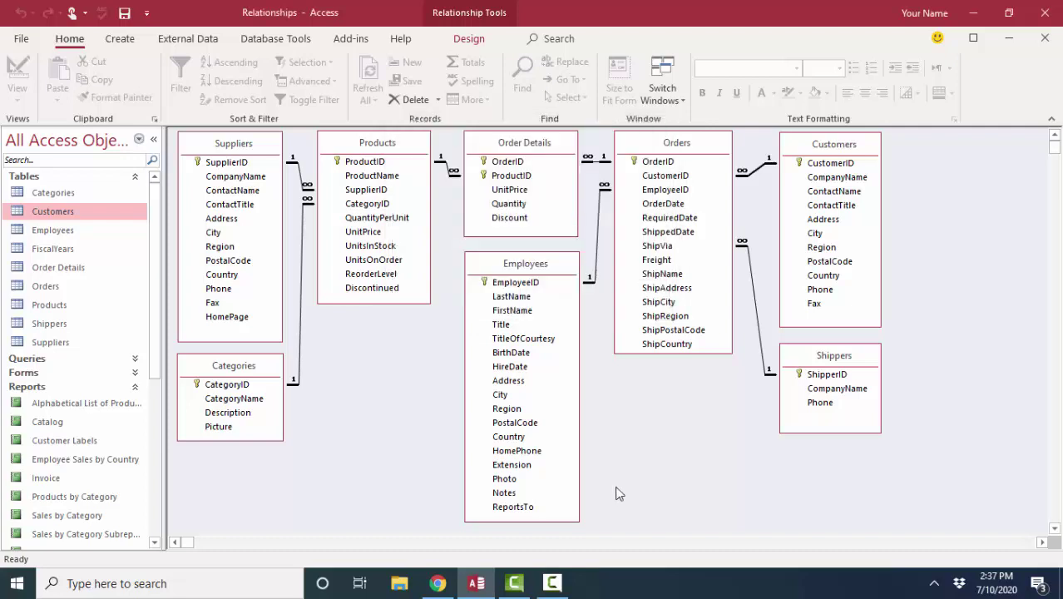
# Step: Review the integrity settings and join type options of the Customers–Orders relationship, keeping them as they are
pyautogui.doubleClick(763, 175)
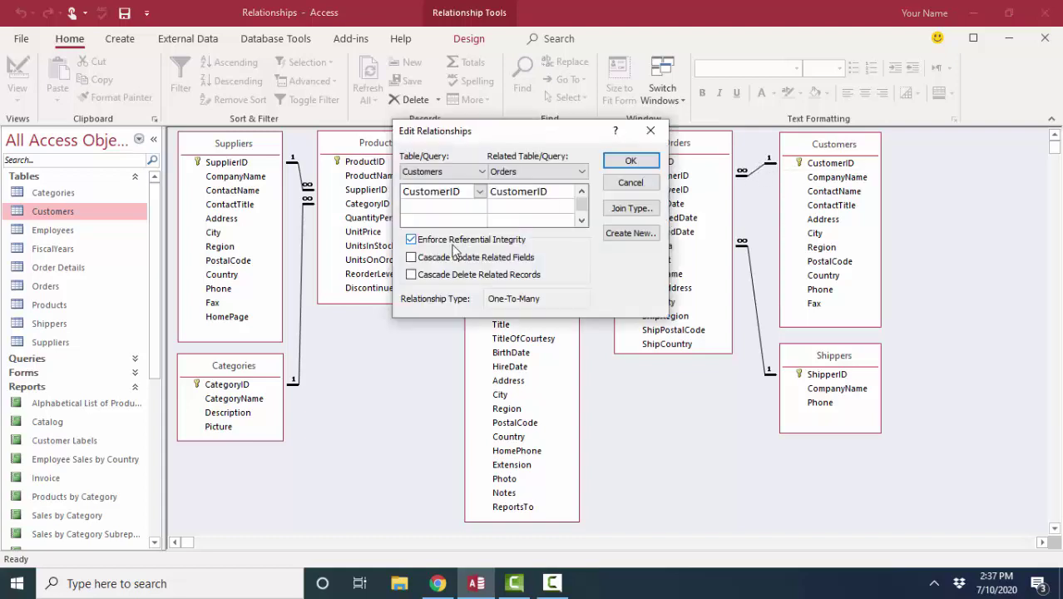
pyautogui.click(636, 208)
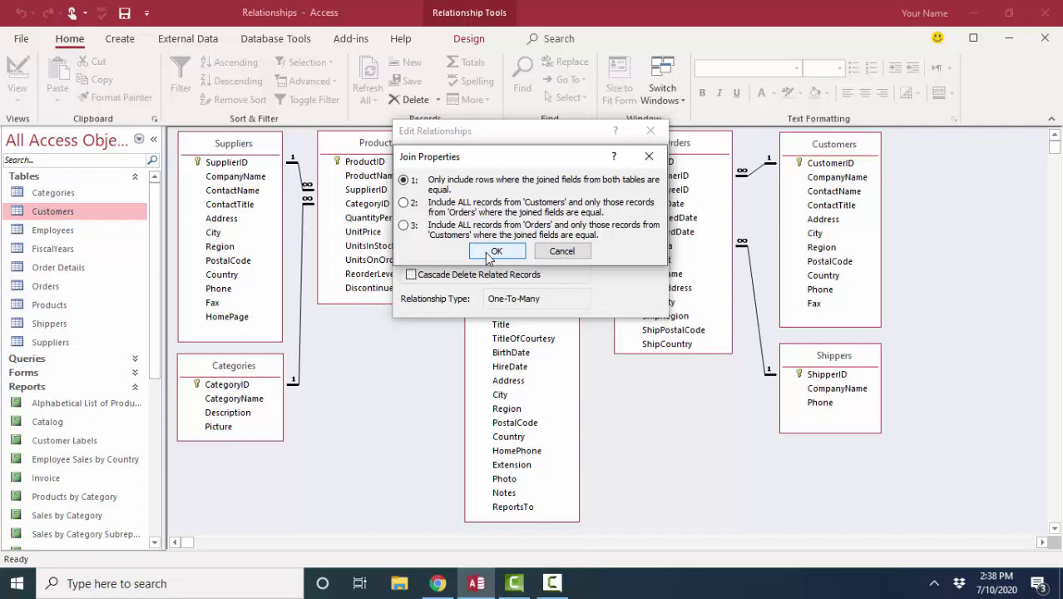
pyautogui.click(492, 253)
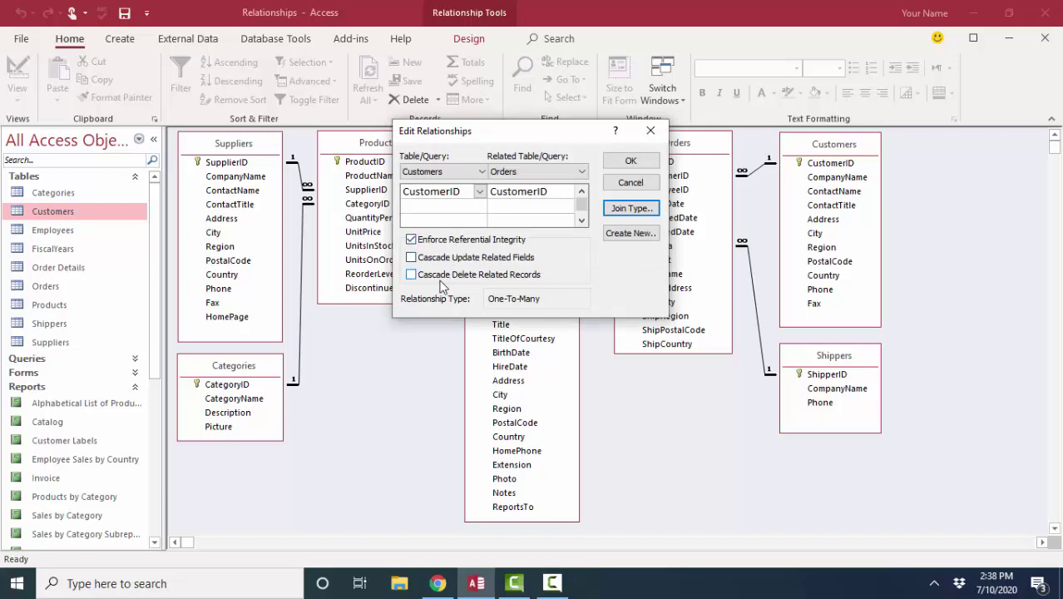
pyautogui.click(630, 208)
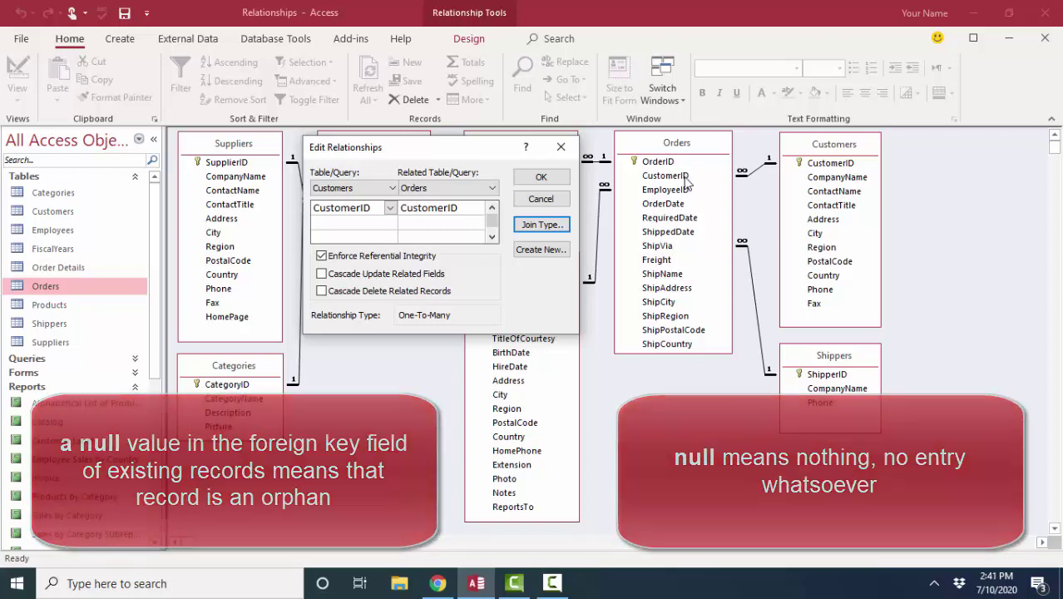
pyautogui.click(551, 226)
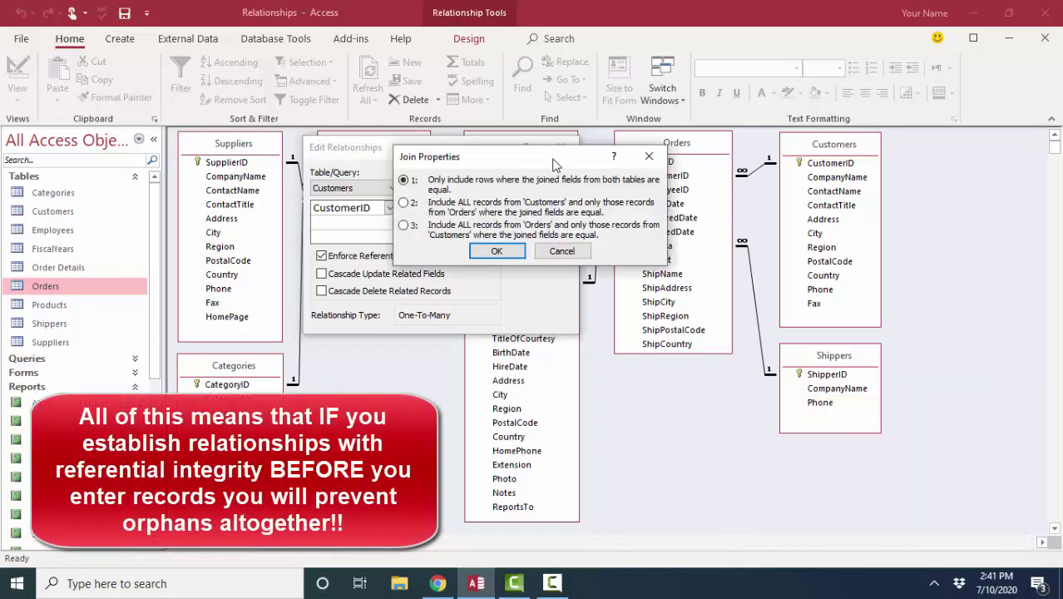
pyautogui.moveTo(553, 160); pyautogui.dragTo(746, 291)
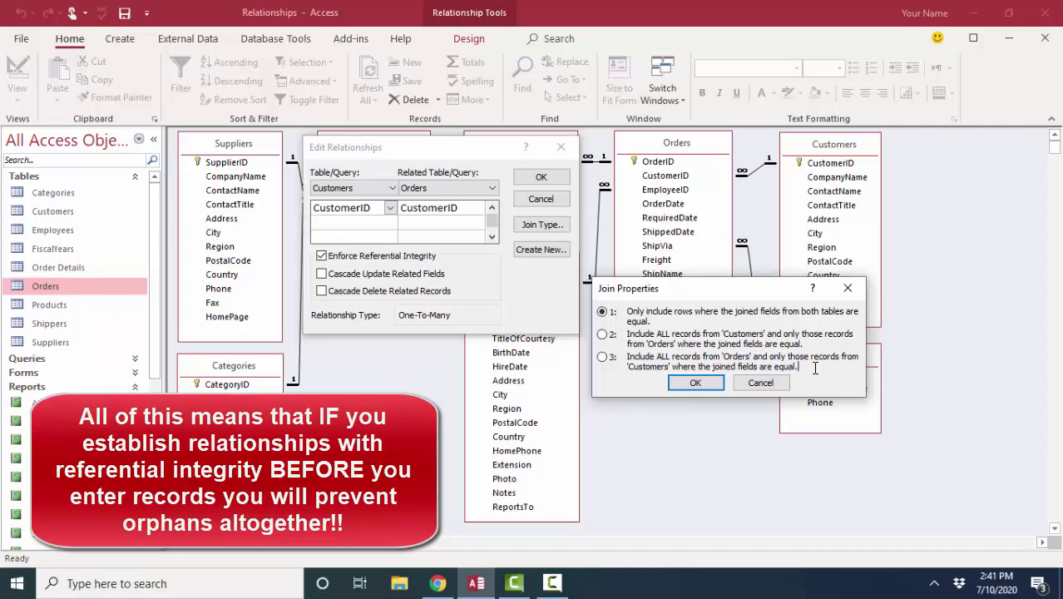
pyautogui.press('Return')
pyautogui.press('Return')
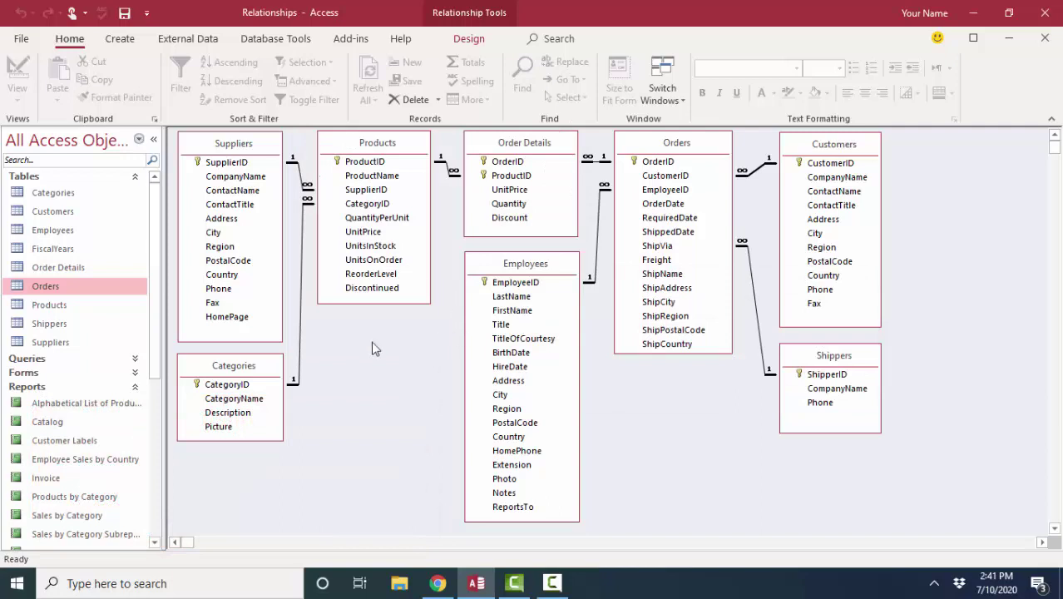
# Step: Move the Suppliers and Orders tables elsewhere in the relationships diagram and return them to roughly their original places
pyautogui.moveTo(256, 142); pyautogui.dragTo(722, 342)
pyautogui.moveTo(701, 149); pyautogui.dragTo(372, 307)
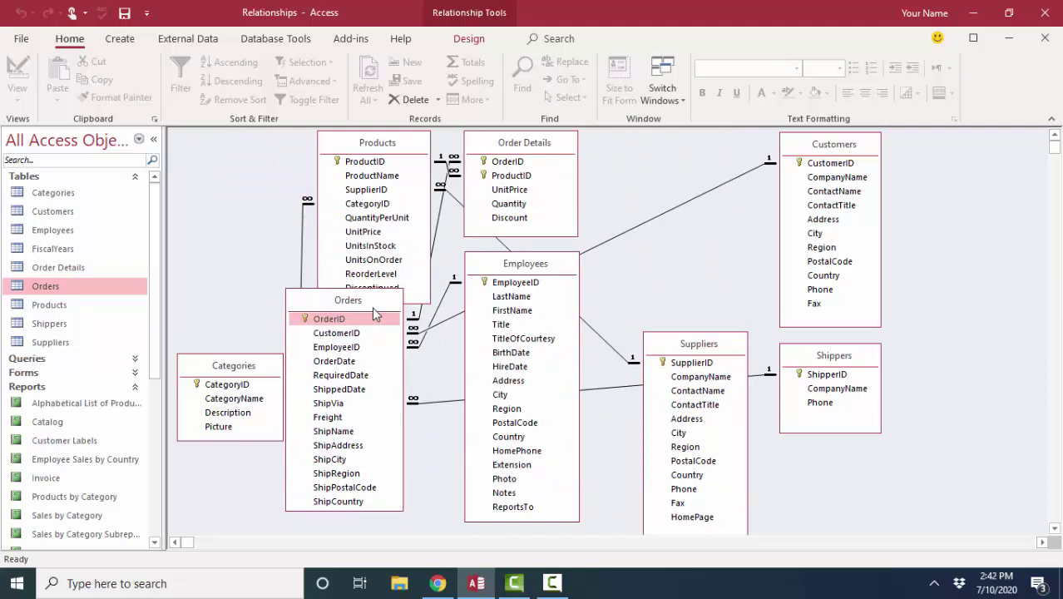
pyautogui.moveTo(372, 306); pyautogui.dragTo(695, 162)
pyautogui.moveTo(739, 350); pyautogui.dragTo(242, 155)
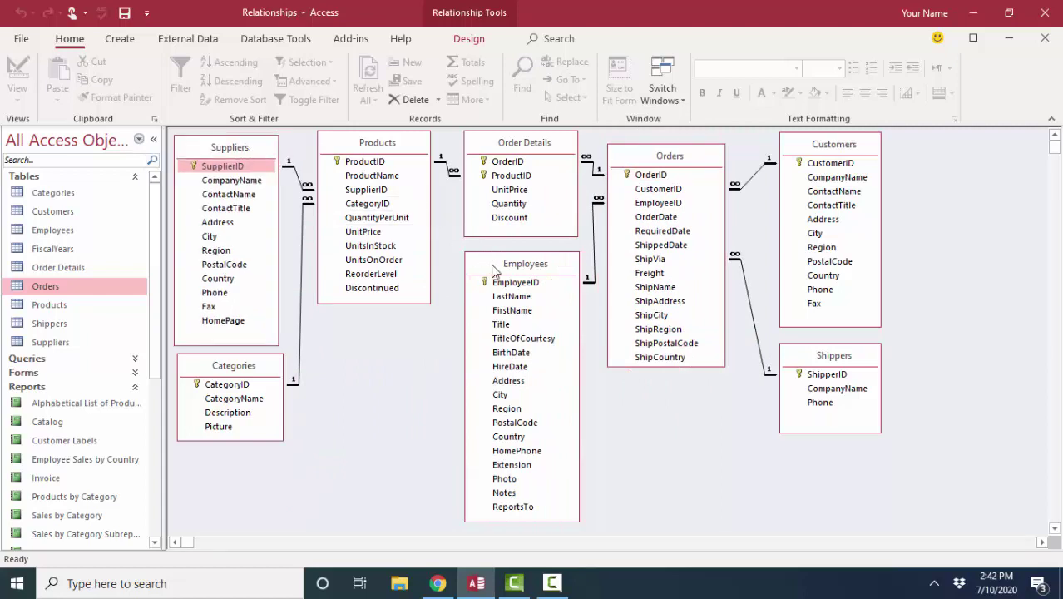
# Step: Generate a relationship report from the Northwind relationships diagram
pyautogui.click(469, 38)
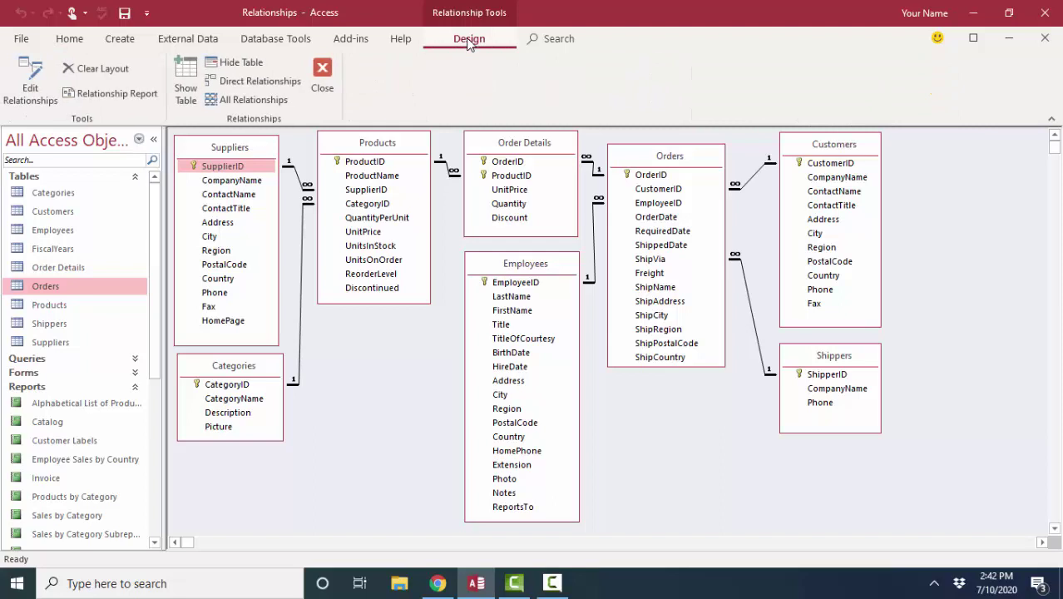
pyautogui.click(118, 93)
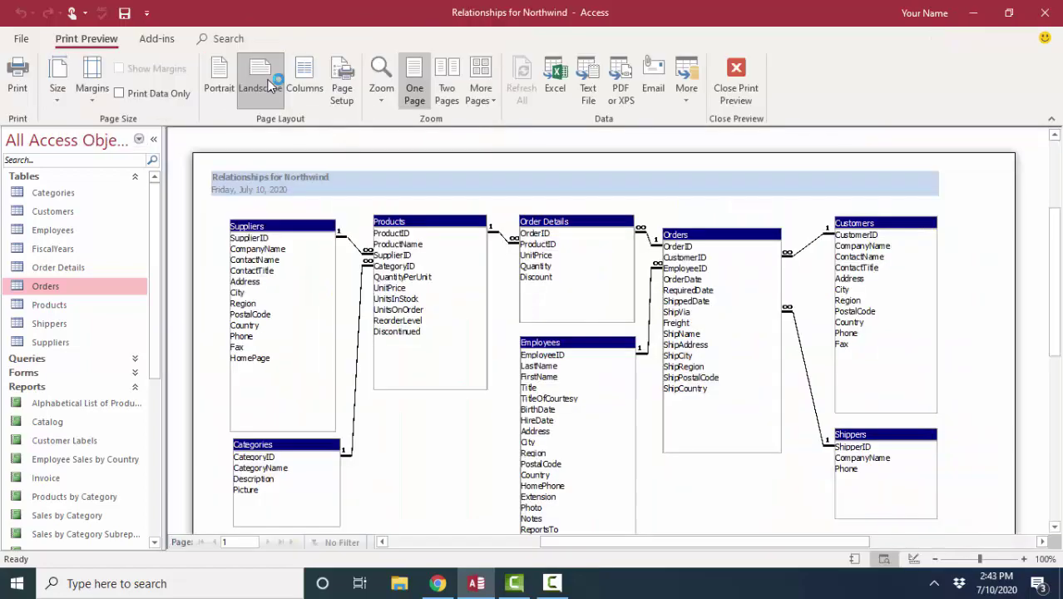